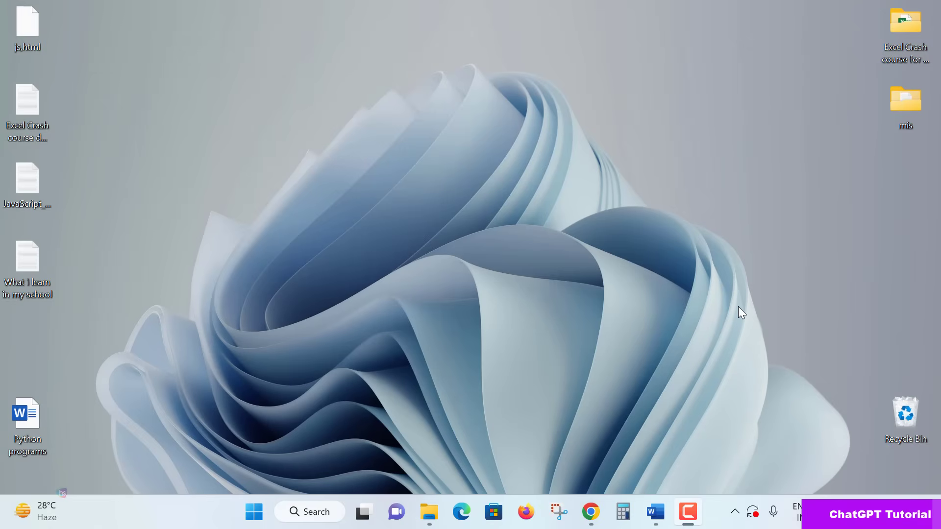
Step: Launch Chrome from the taskbar to get a new tab page
click(593, 510)
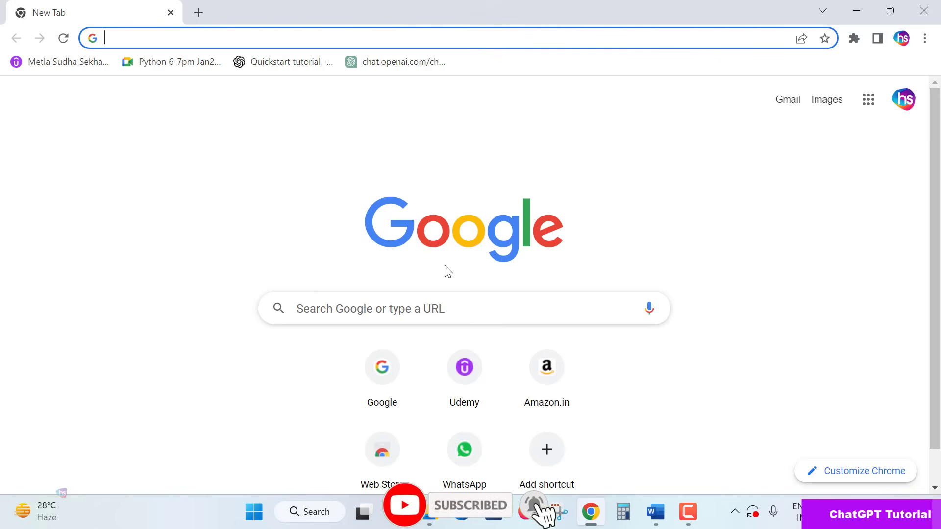
Step: Search Google for 'chatgpt' using the autocomplete suggestion
click(416, 296)
text(chat)
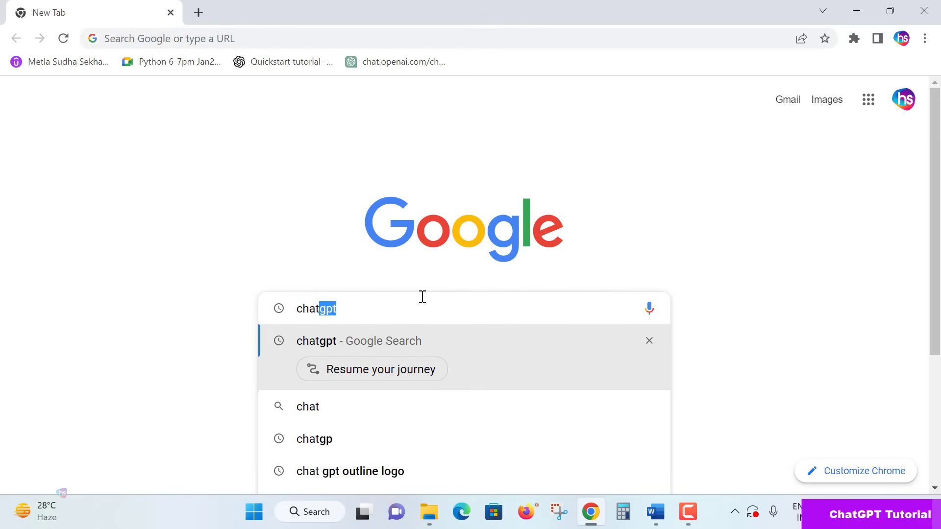
key(Return)
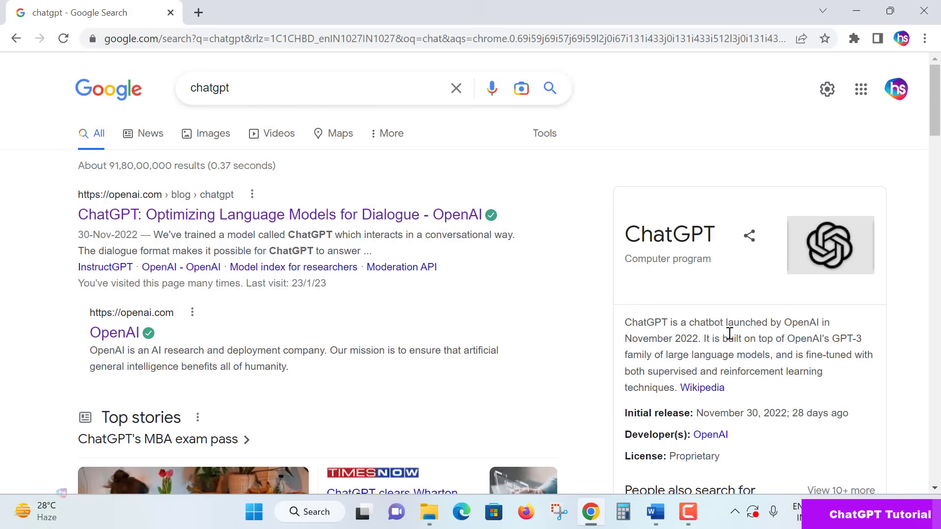
drag(726, 324, 831, 325)
click(840, 325)
mouse_move(787, 338)
mouse_down()
mouse_move(822, 332)
mouse_move(864, 341)
mouse_up()
click(697, 369)
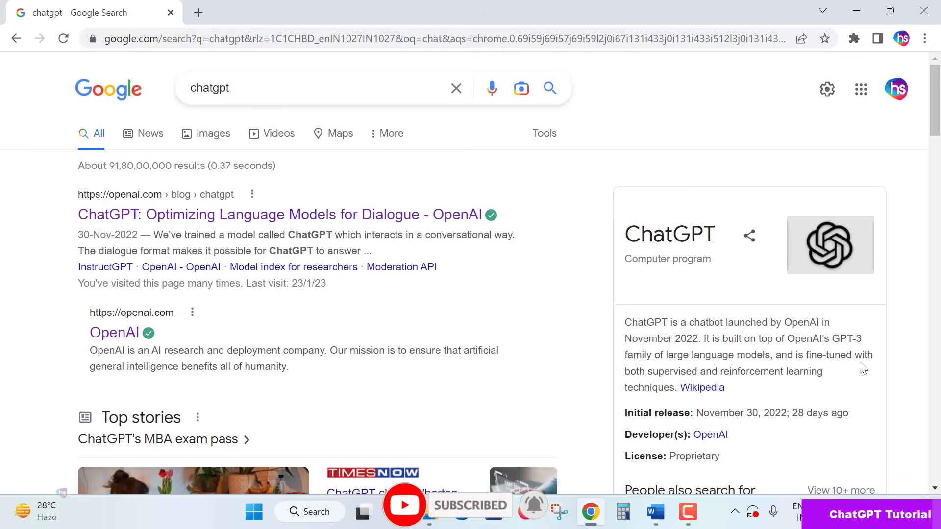
Step: Open the 'ChatGPT: Optimizing Language Models for Dialogue' post and launch TRY CHATGPT in a new tab
click(245, 222)
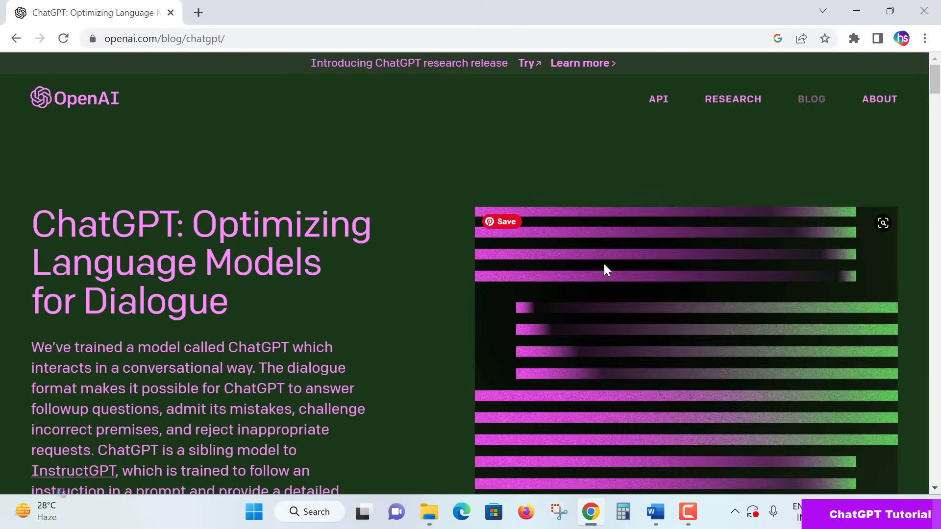
scroll(426, 275, down, 5)
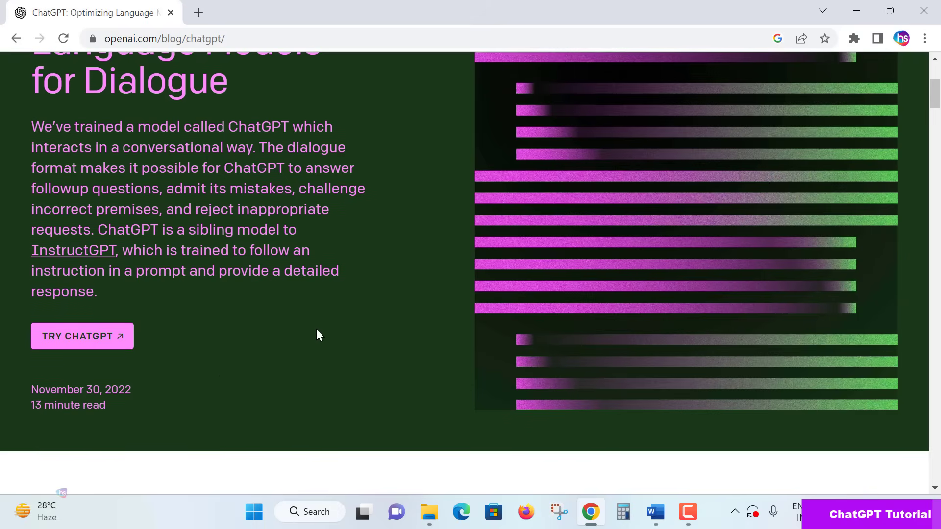
click(81, 337)
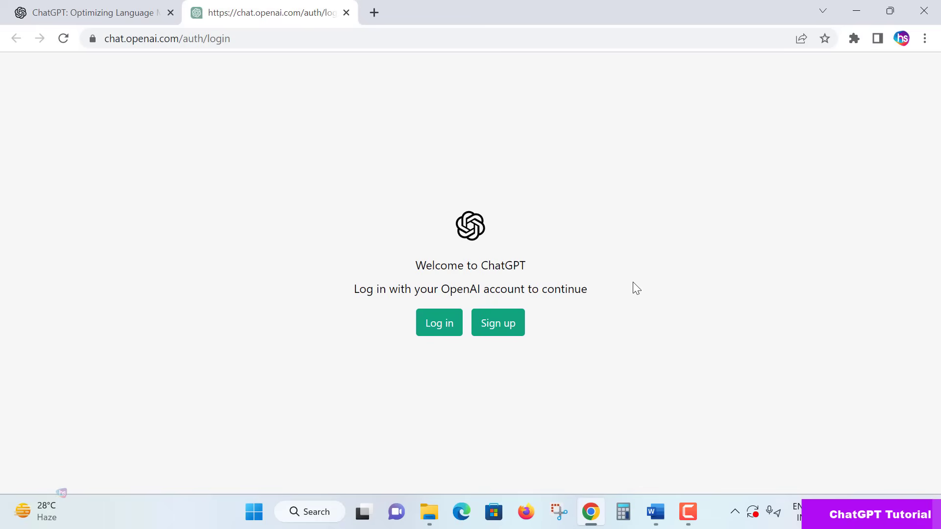
Step: Log in to ChatGPT via Continue with Google, choosing an account from the chooser
click(496, 327)
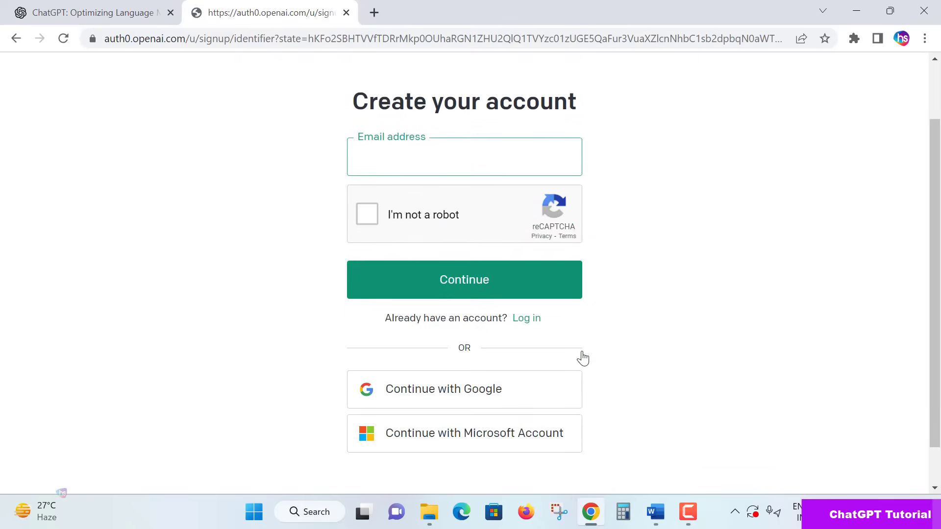
scroll(582, 358, down, 1)
scroll(699, 385, up, 1)
scroll(482, 181, up, 2)
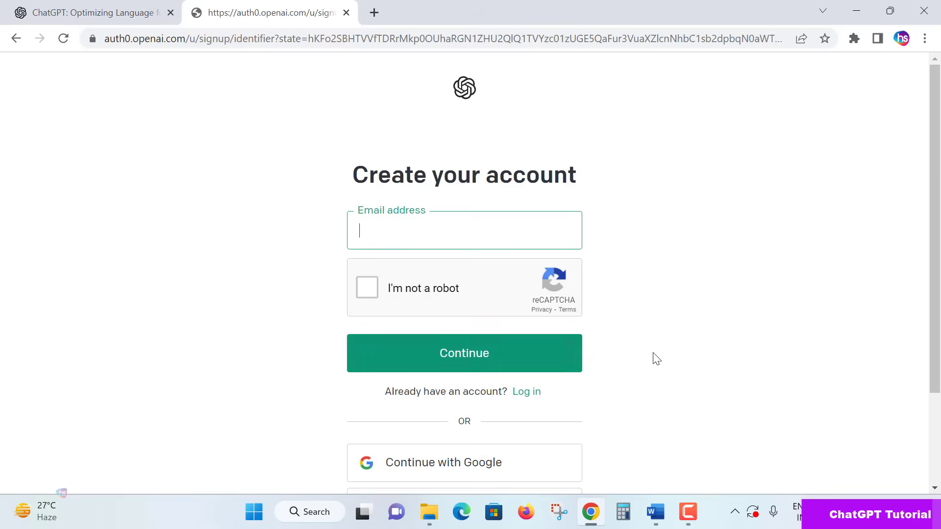
scroll(654, 354, down, 1)
scroll(657, 351, down, 1)
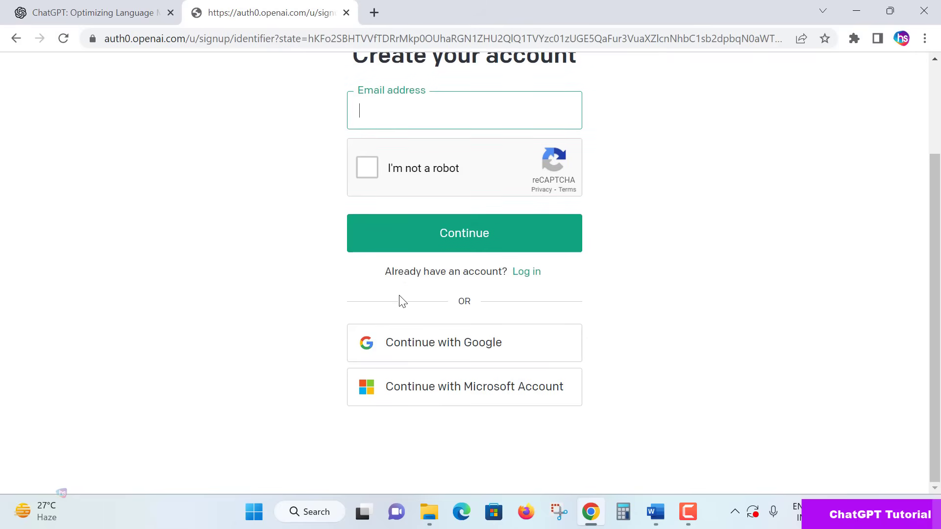
click(526, 273)
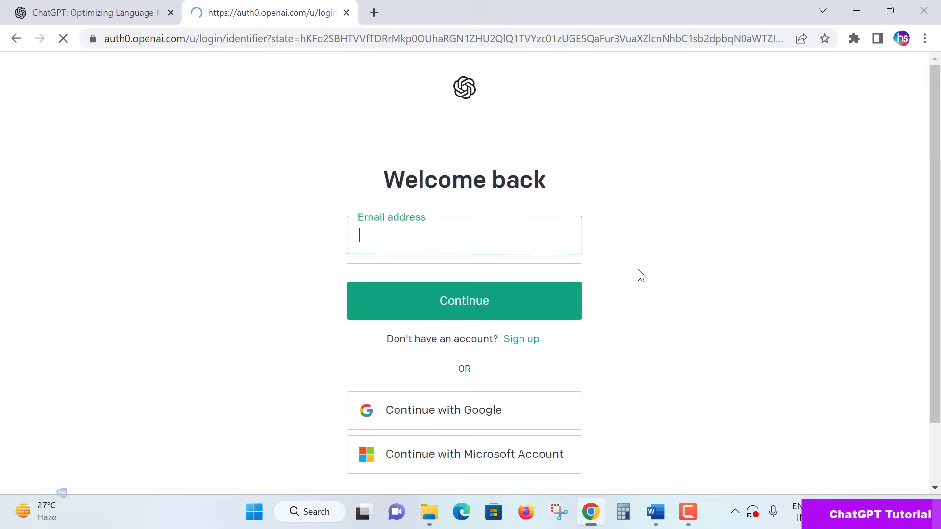
scroll(639, 275, down, 2)
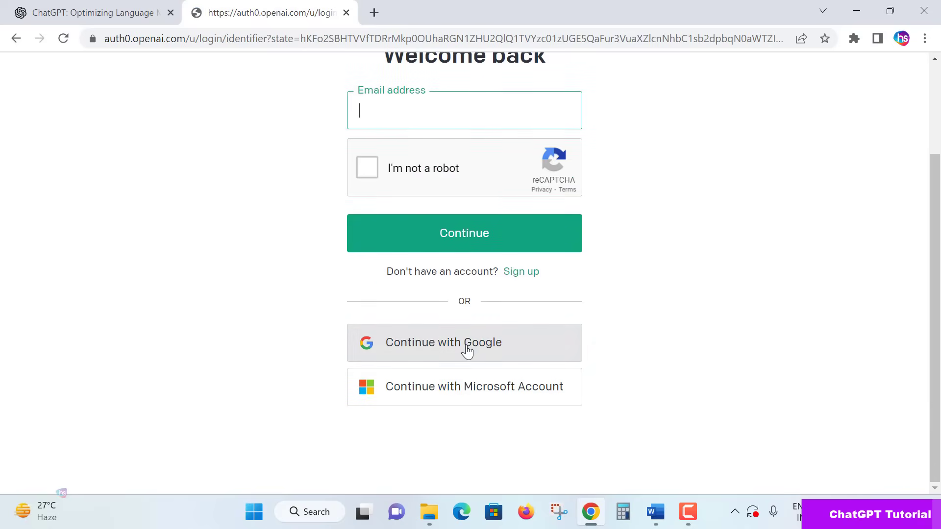
click(466, 351)
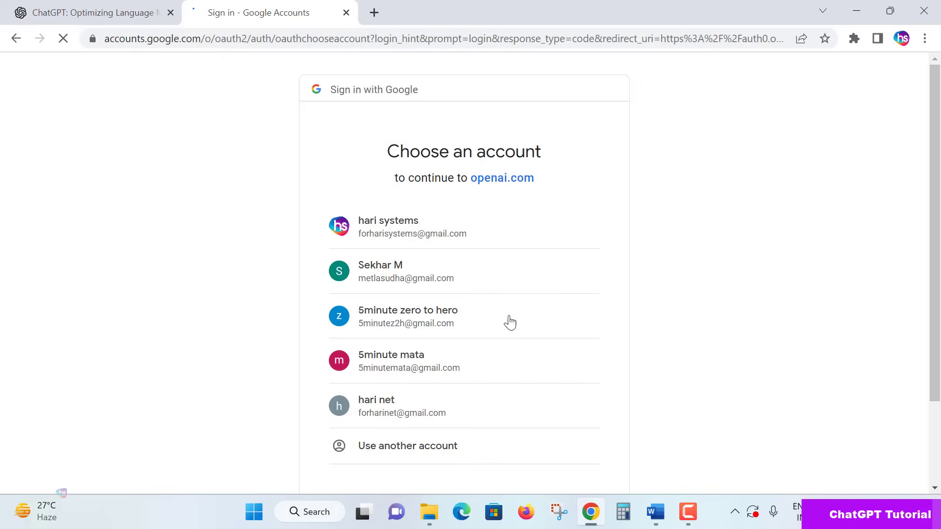
click(420, 414)
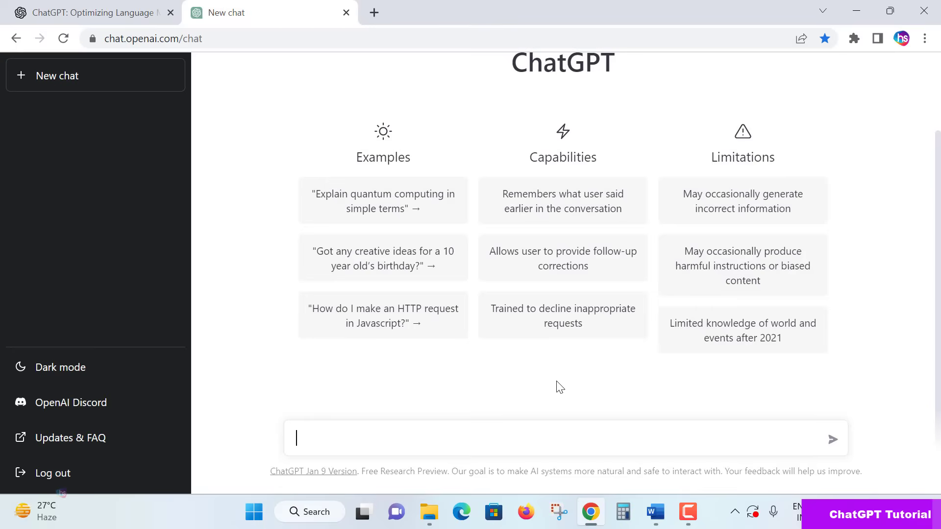
Step: Draft the prompt 'suggest any baby names', fixing typos along the way
scroll(560, 388, up, 2)
scroll(560, 387, down, 2)
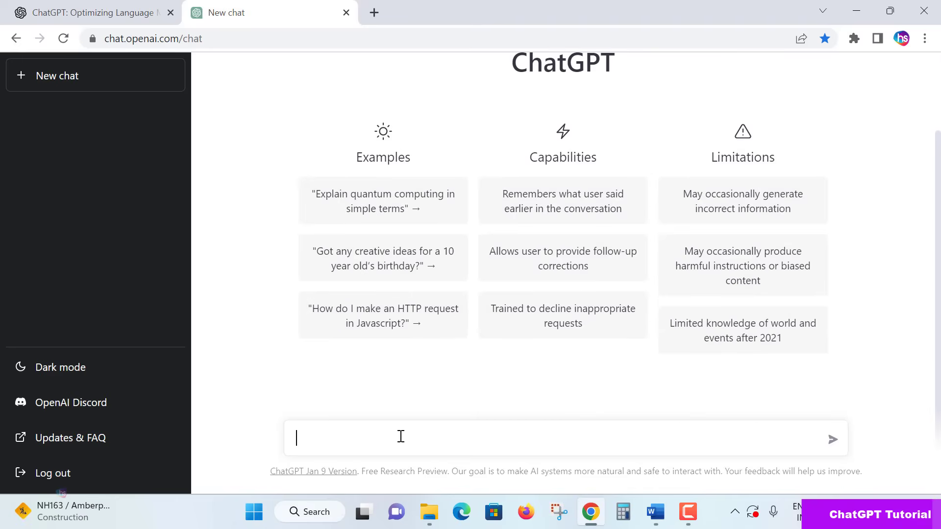
text(sugge)
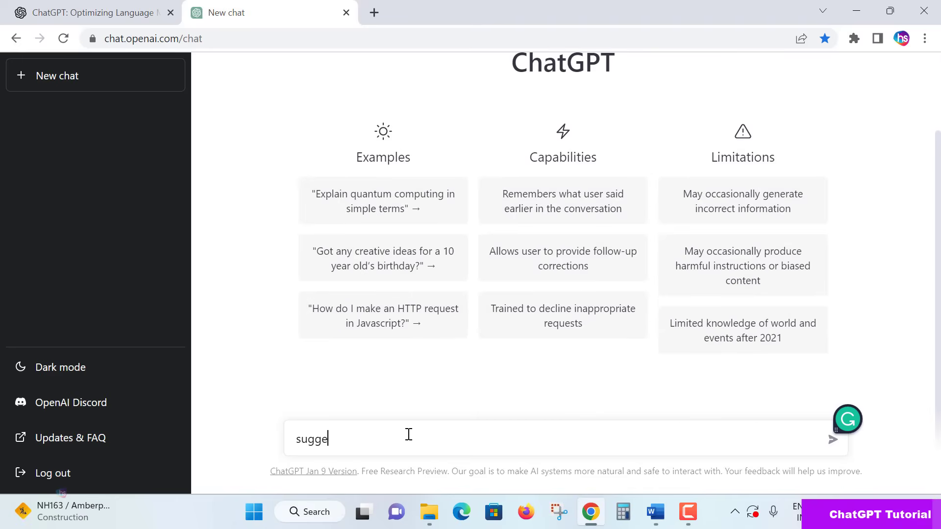
text(st )
text(bab)
key(BackSpace)
key(BackSpace)
key(BackSpace)
text(ap)
key(BackSpace)
text(ny baby name)
text(s s\)
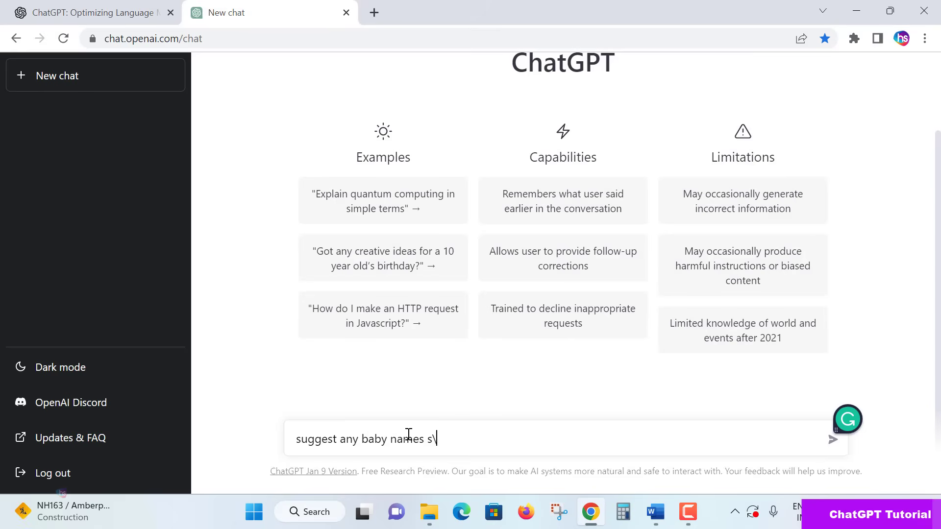
Step: Insert '5' before 'names', finish with 'start with g' and send the request
click(408, 438)
key(Left)
text(5)
key(Right)
key(Right)
key(Right)
key(BackSpace)
key(BackSpace)
text(s)
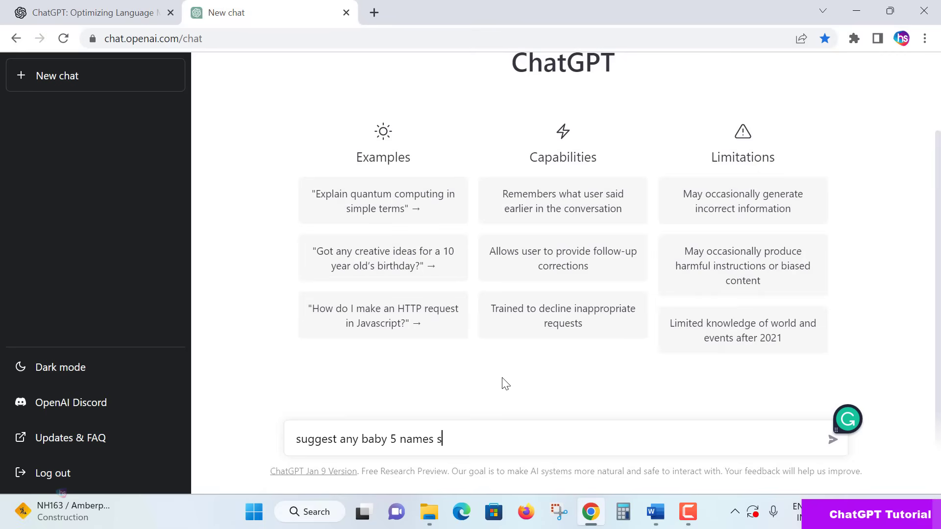
text(tart wit)
text(h g)
key(Return)
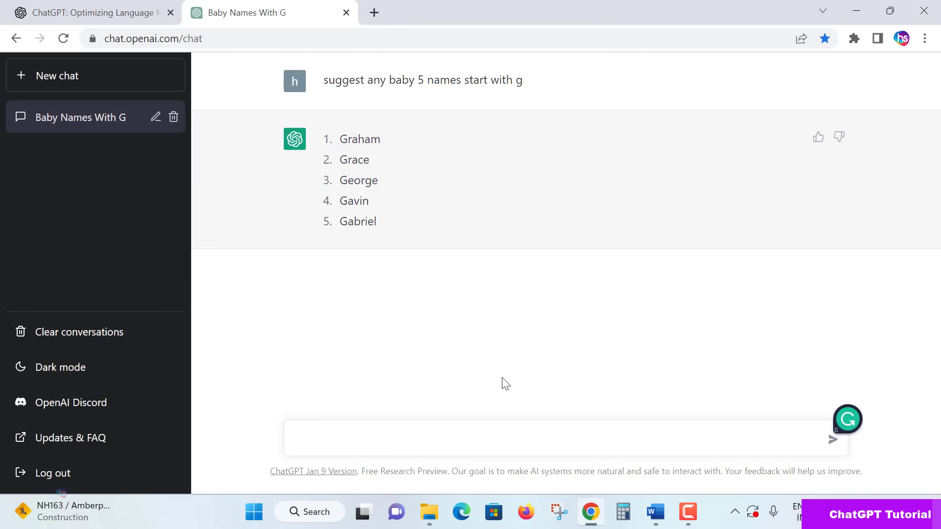
Step: Send 'write a leave letter to my office for 2 days reason person work'
text(write)
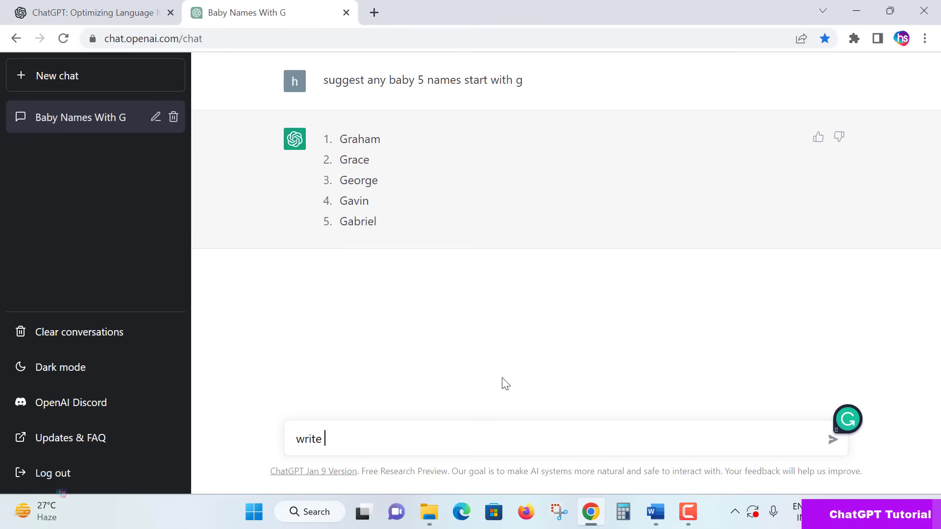
text(a )
text(lear)
key(BackSpace)
text(ve )
text(letter to)
text( my office)
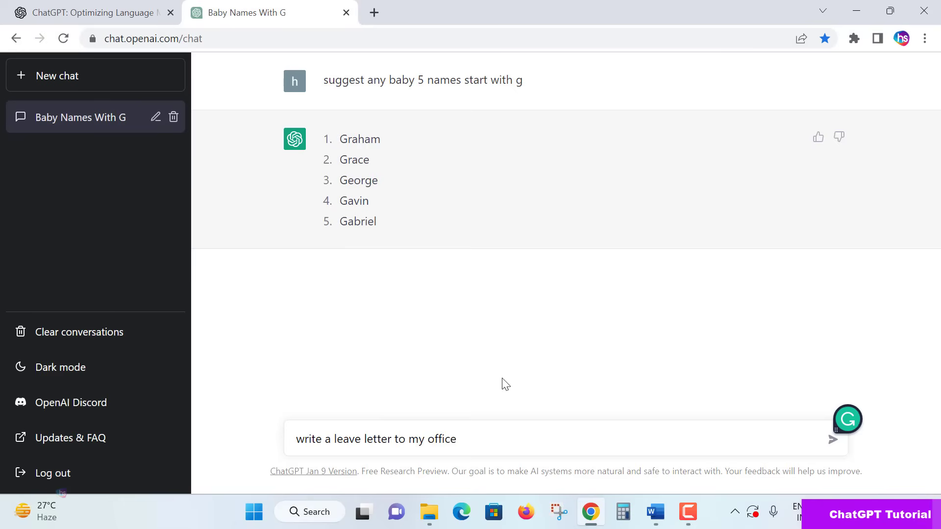
text( for 2 days )
text(r)
text(eason p)
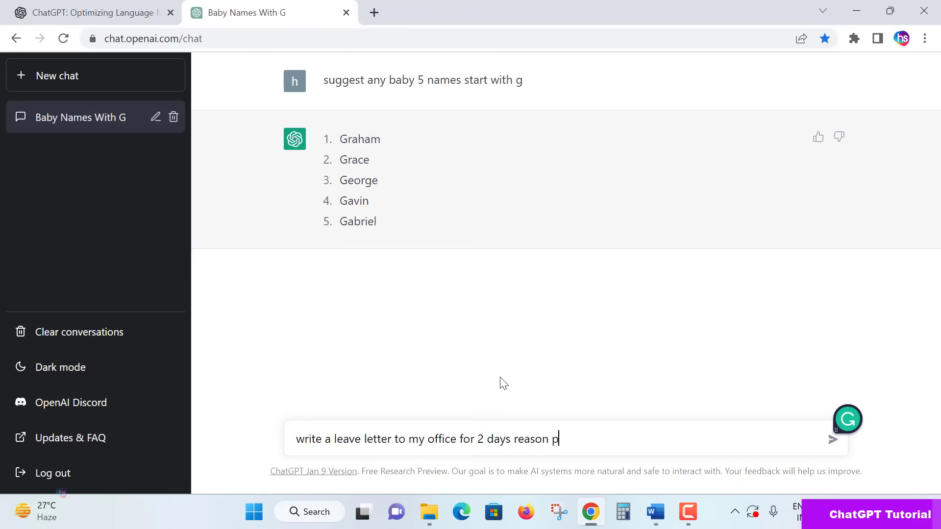
text(erson work)
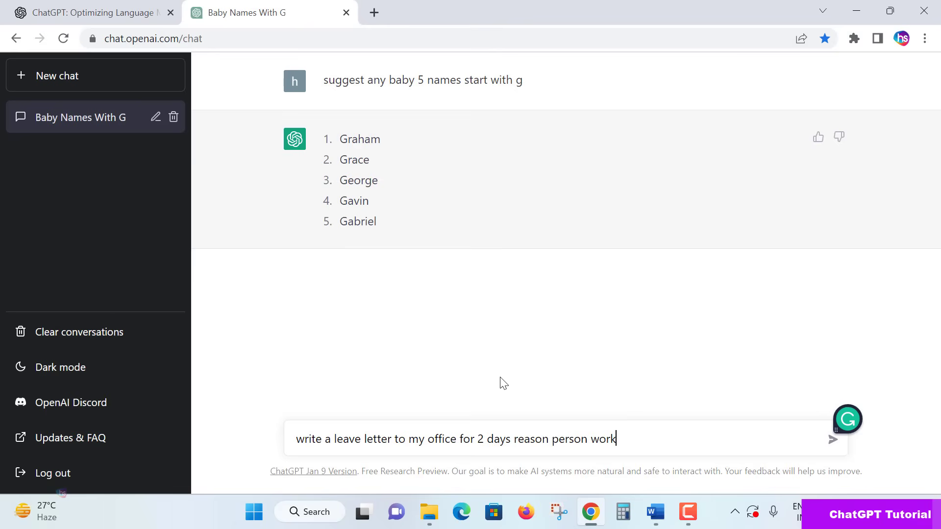
click(834, 446)
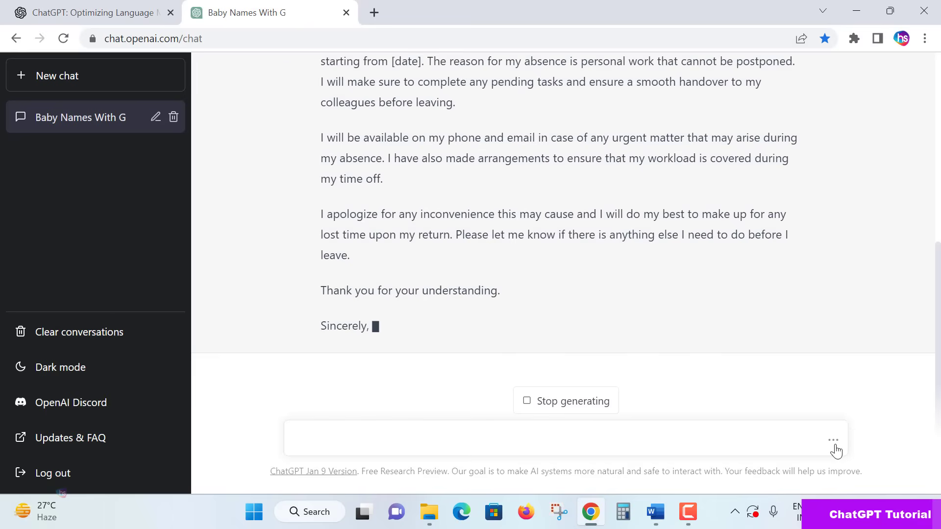
Step: Review the generated leave letter down to its 'Sincerely, [Your Name]' sign-off
scroll(706, 223, up, 2)
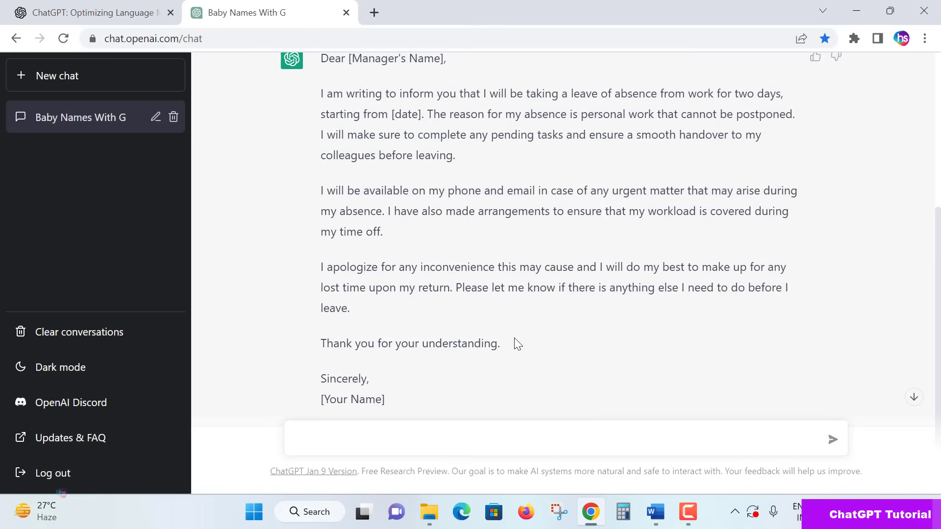
scroll(513, 337, down, 2)
scroll(513, 337, up, 5)
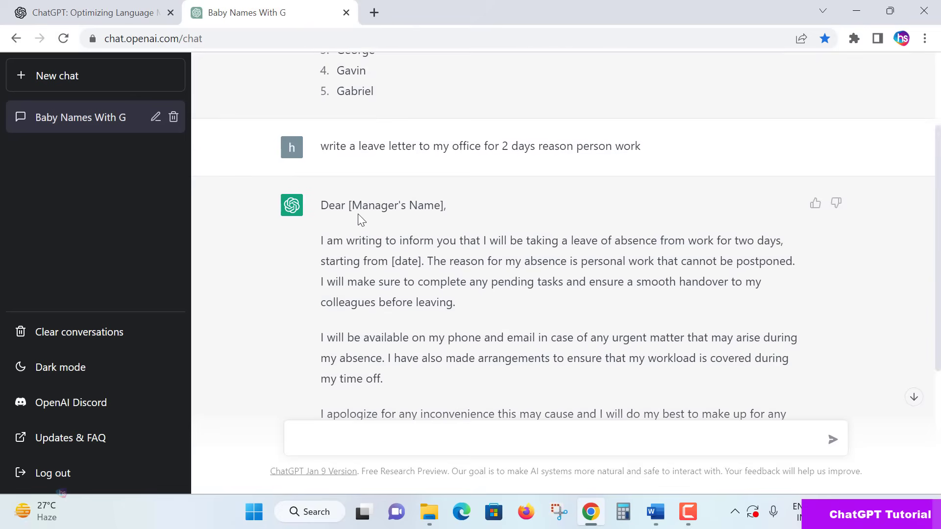
scroll(470, 283, down, 1)
scroll(541, 317, down, 1)
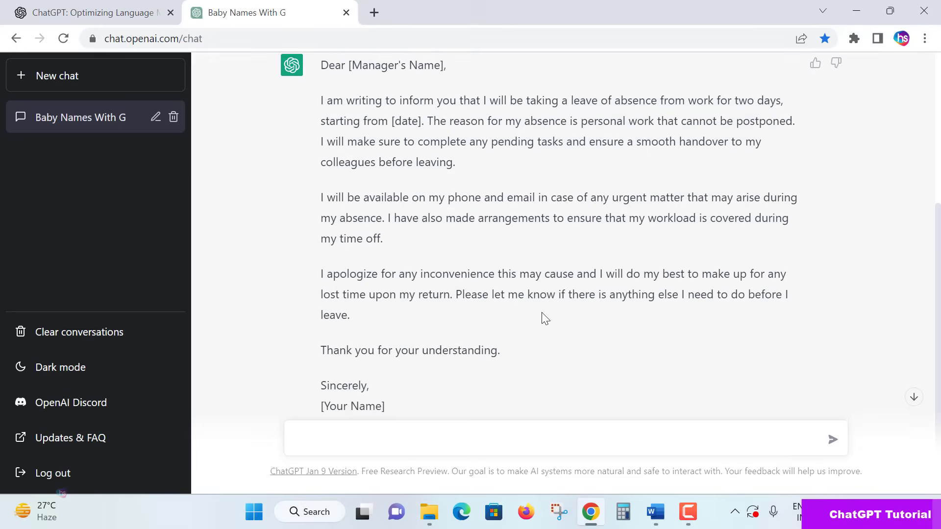
drag(379, 100, 616, 256)
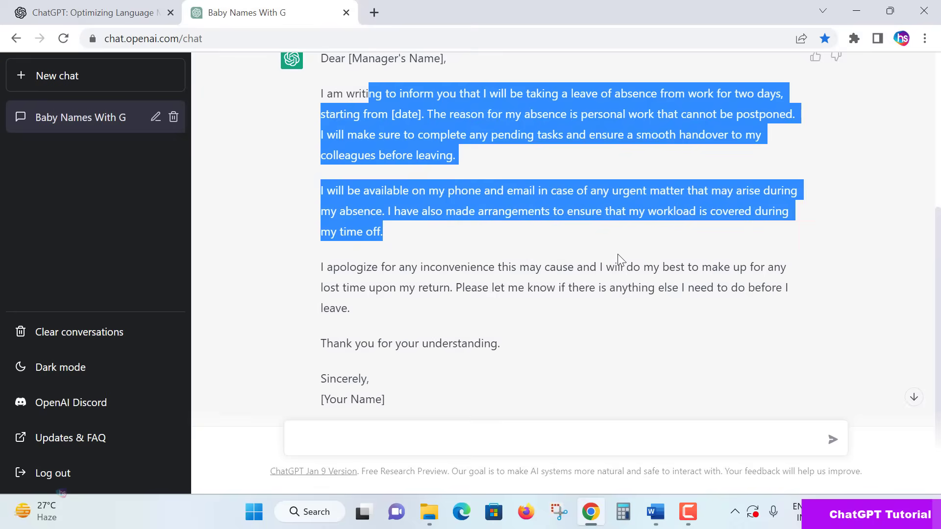
click(626, 256)
scroll(626, 257, up, 1)
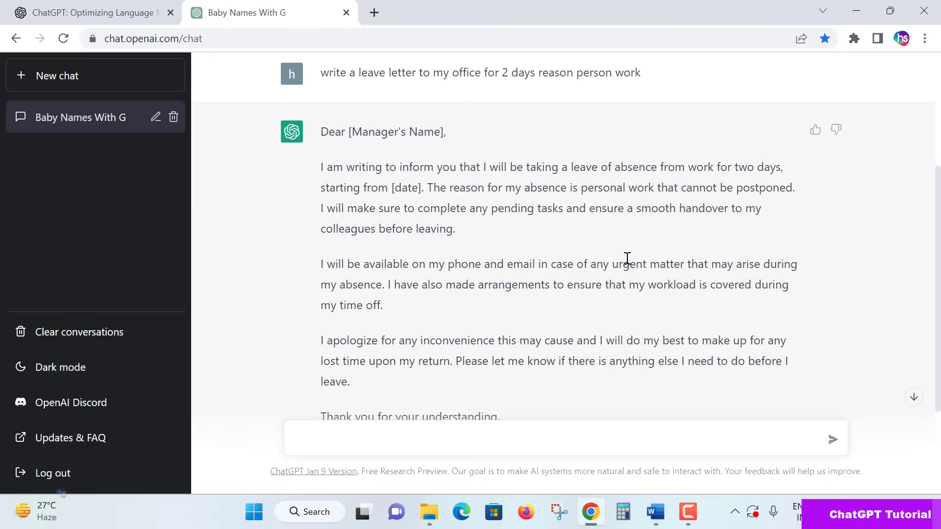
scroll(626, 259, down, 1)
scroll(626, 262, down, 2)
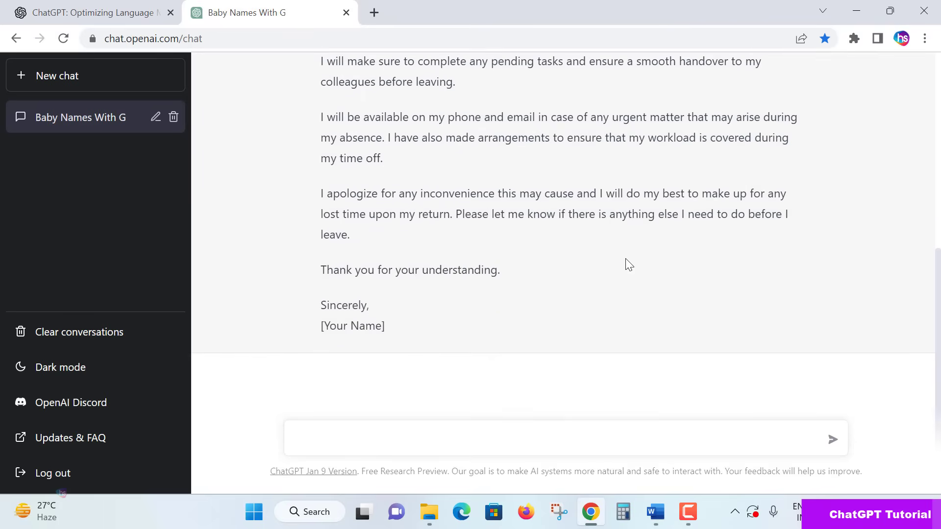
Step: Type the freelancing question and accept the suggestion removing the stray 'of'
click(592, 441)
text(uggest me )
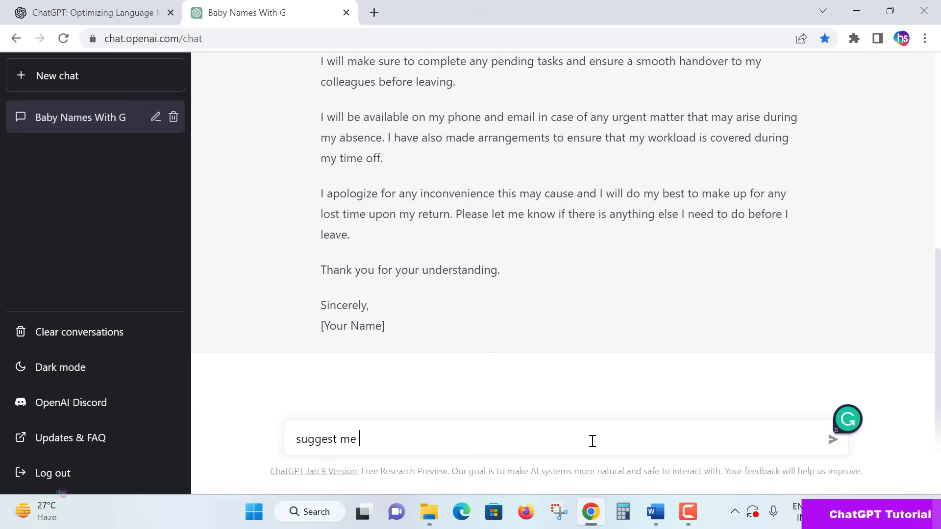
text(any offre)
text(elancing)
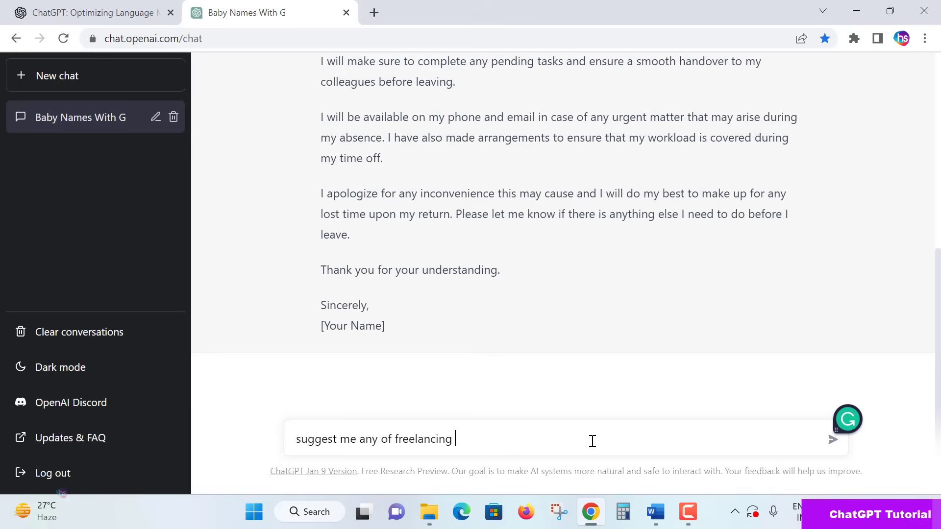
text(opportun)
text(ities)
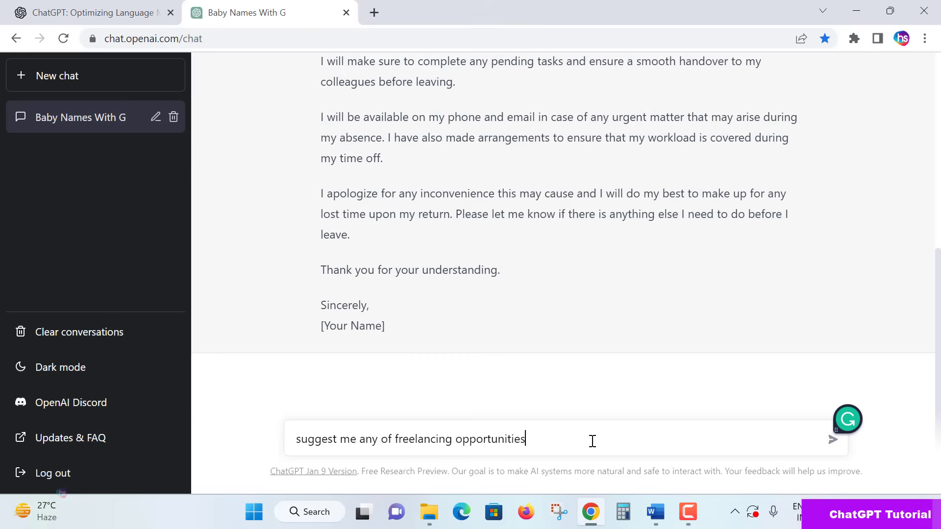
text( to gey )
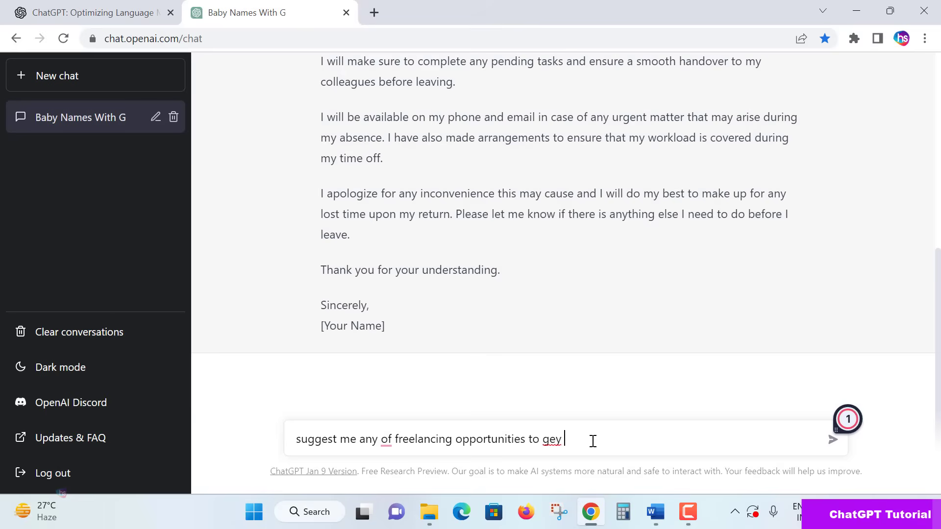
key(BackSpace)
key(BackSpace)
text(t money)
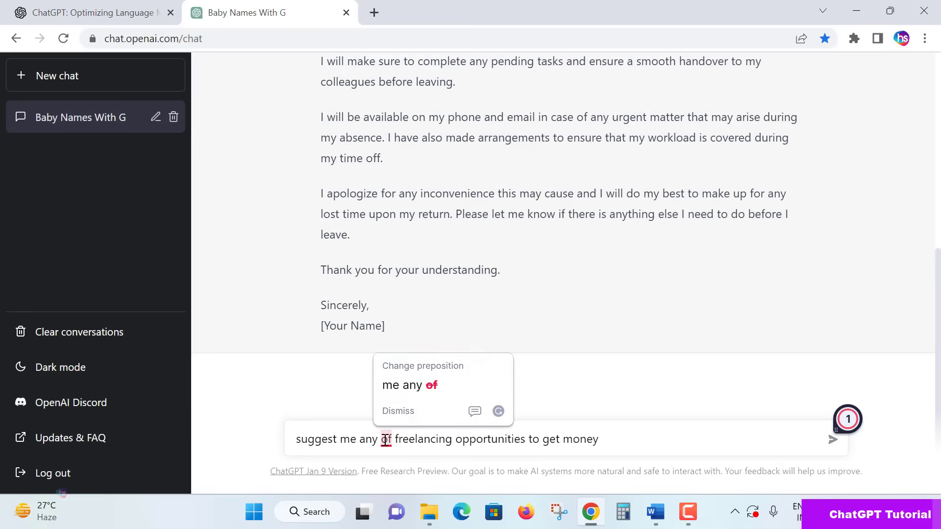
click(411, 386)
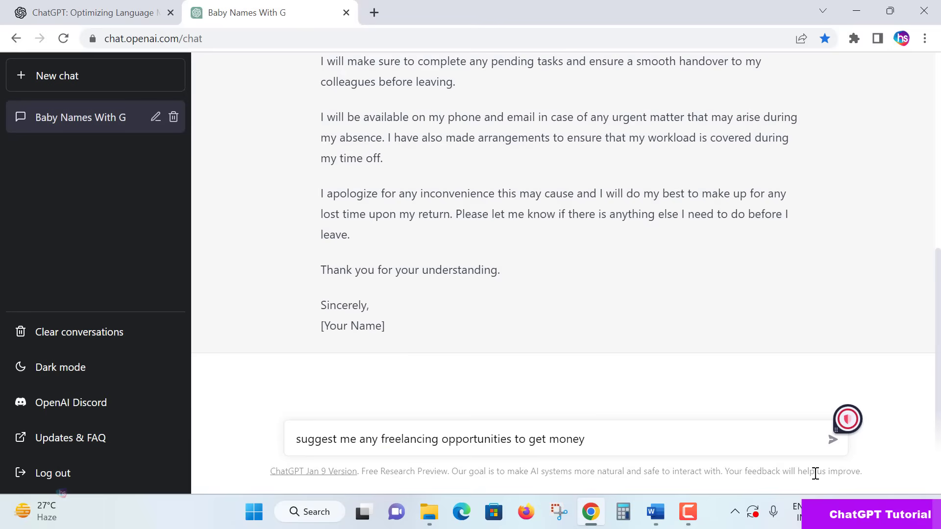
Step: Send the freelancing question and review the ten opportunities listed, citing Upwork, Freelancer and Fiverr
click(833, 442)
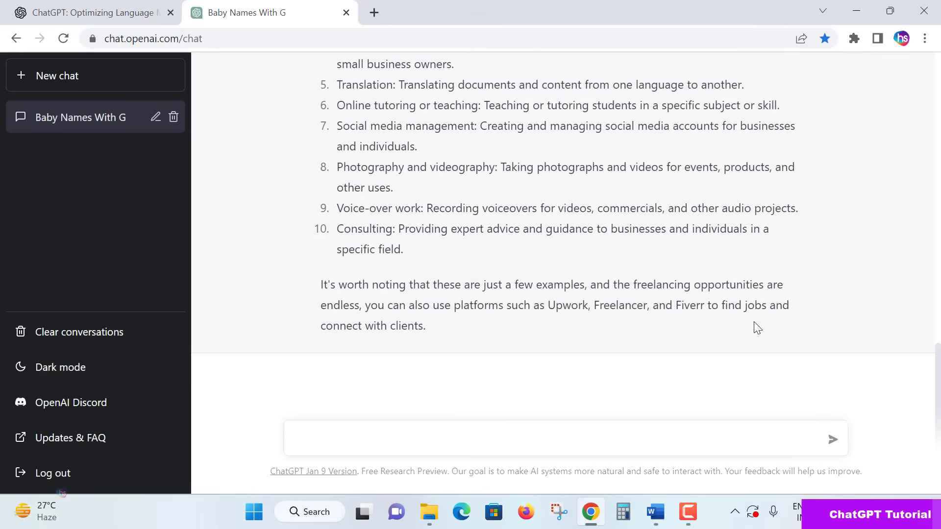
scroll(755, 323, up, 2)
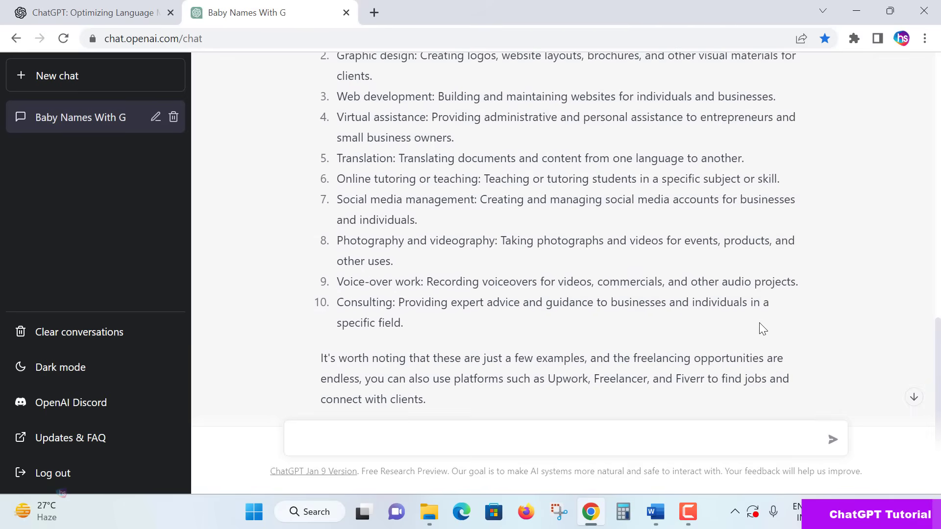
scroll(760, 323, up, 1)
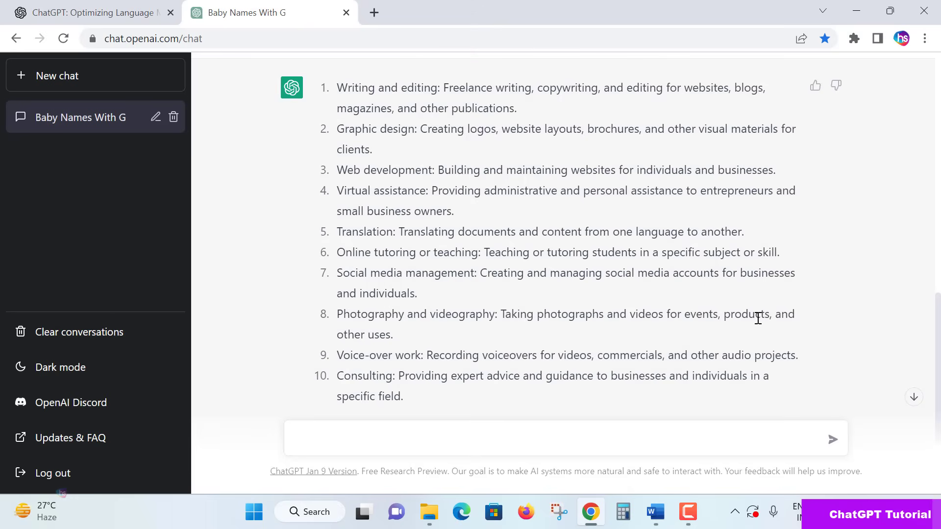
scroll(596, 275, down, 3)
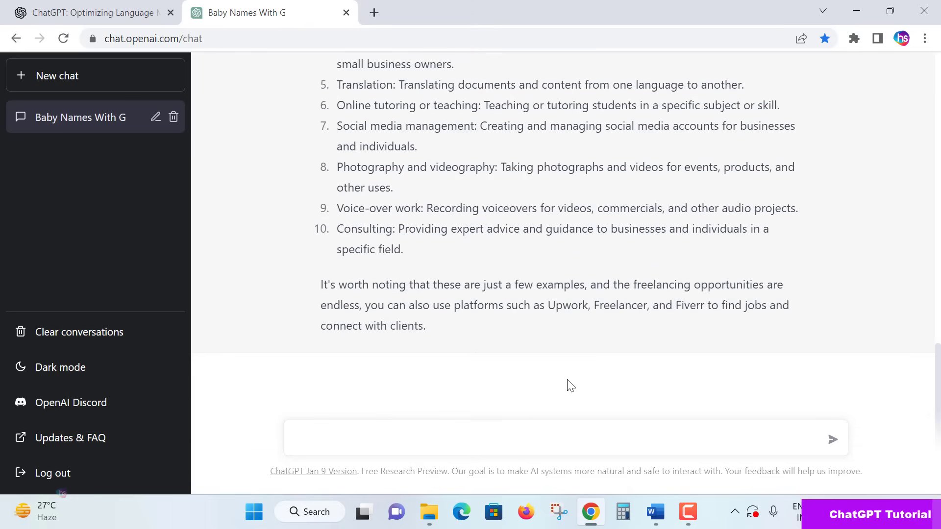
Step: Send 'write a program adding 2 numbers in python'
click(549, 438)
text(w)
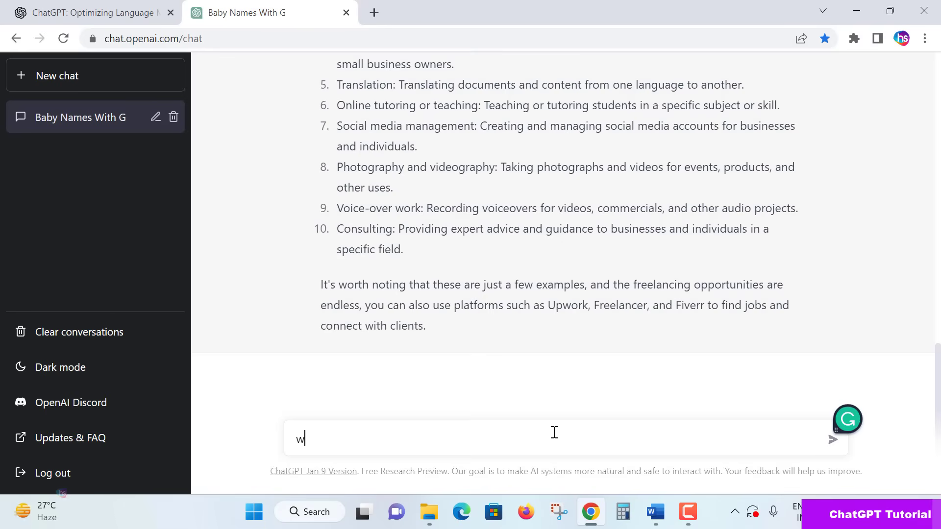
text(rite a pro)
text(gram)
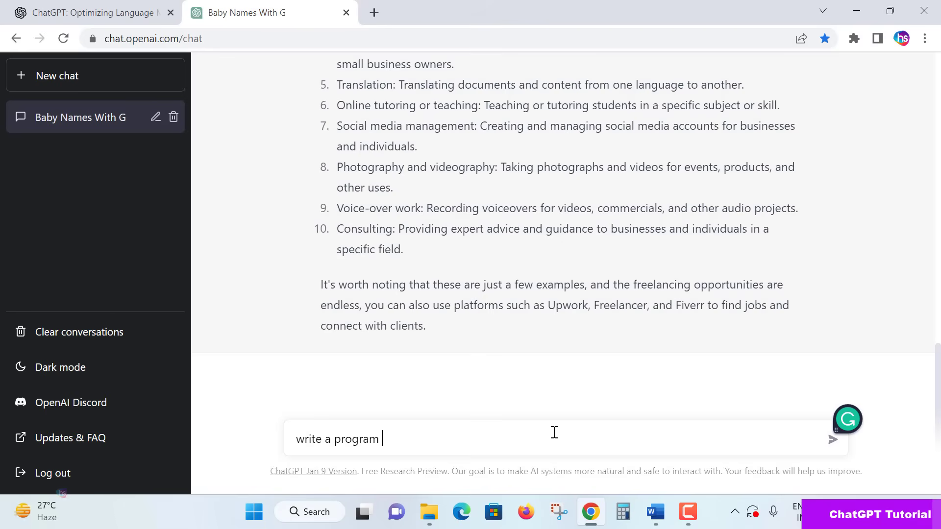
text( add)
text(ing 2 numb)
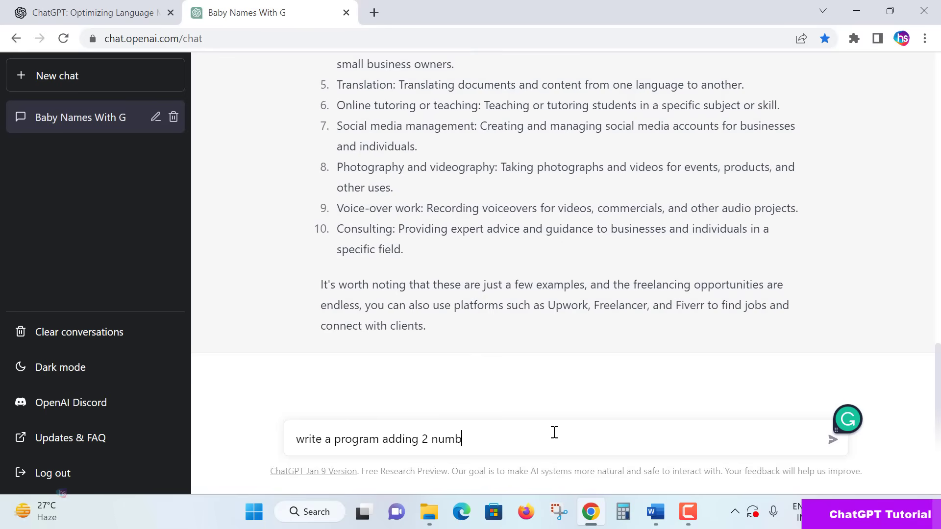
text(ers in py)
text(thon)
click(833, 441)
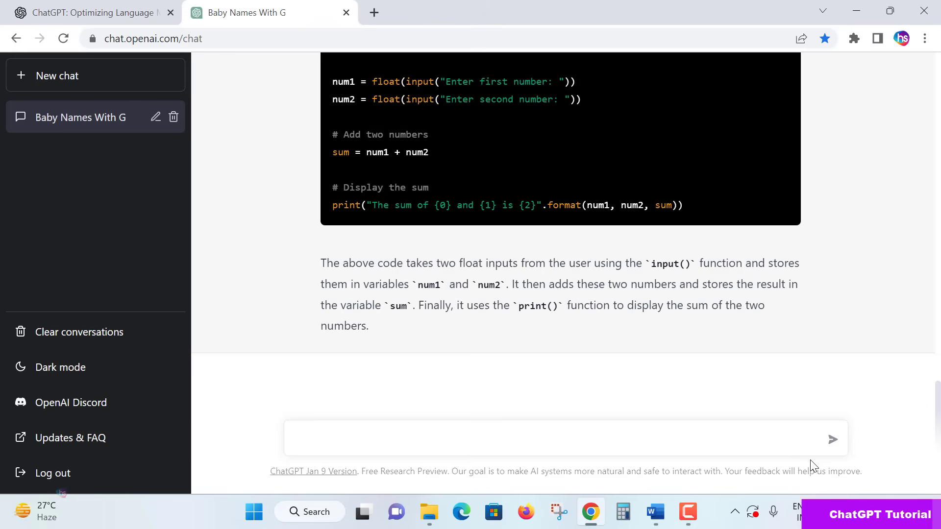
Step: Send the prompt 'build a basic website using html and css' and let the sample page code generate
click(603, 444)
text(build a)
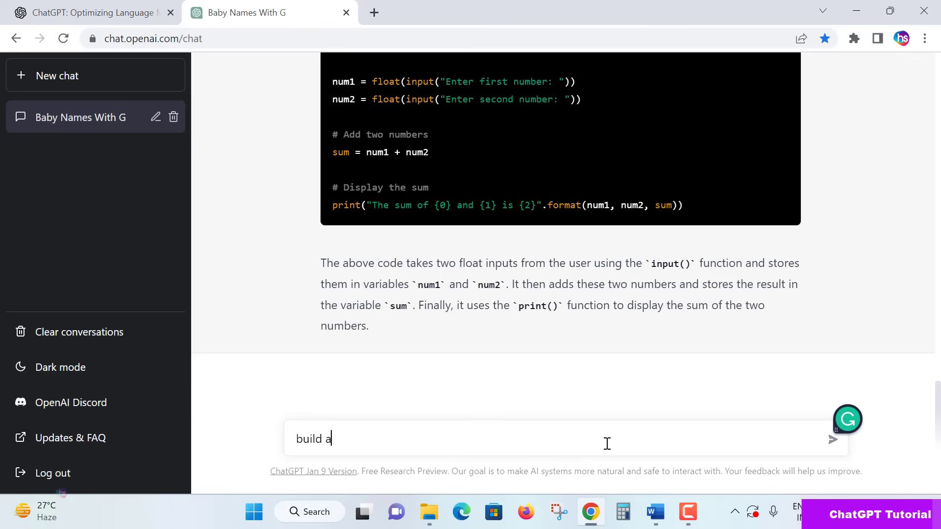
text( basic we)
text(bsite usi)
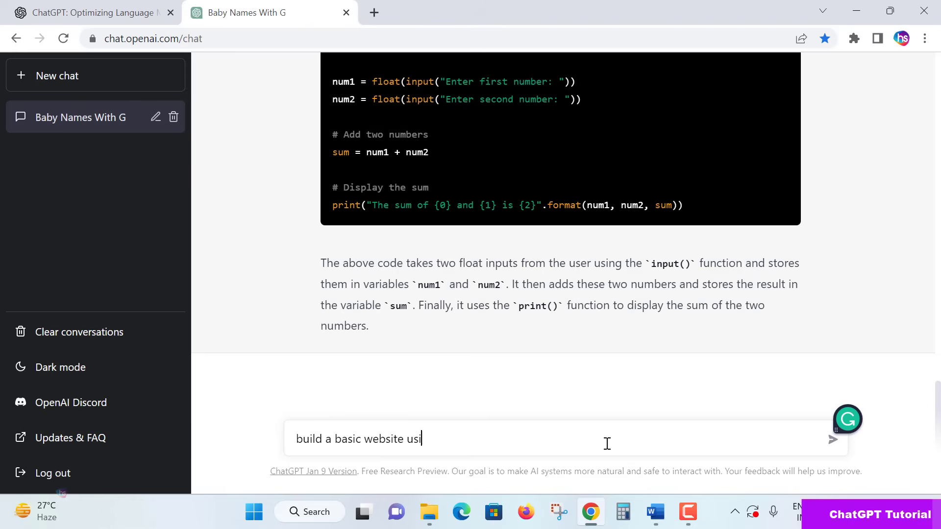
text(ng html and)
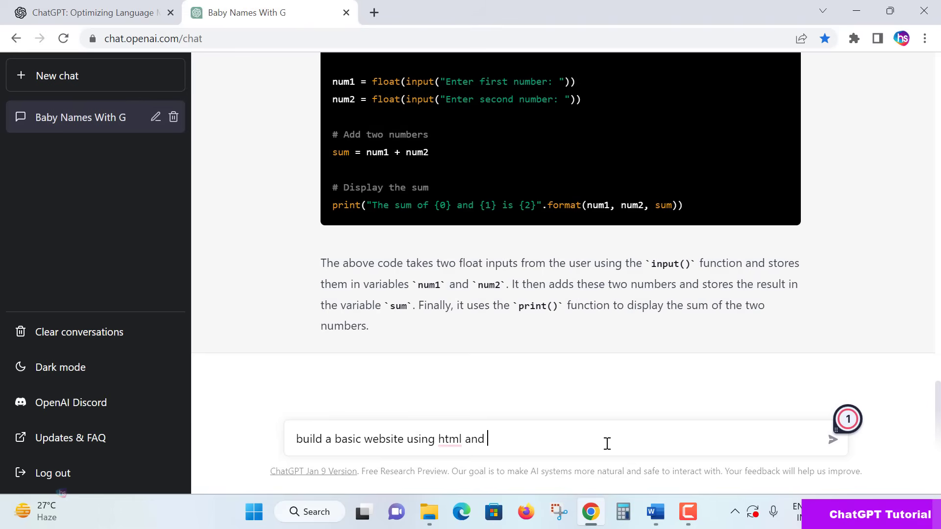
text( css)
click(833, 444)
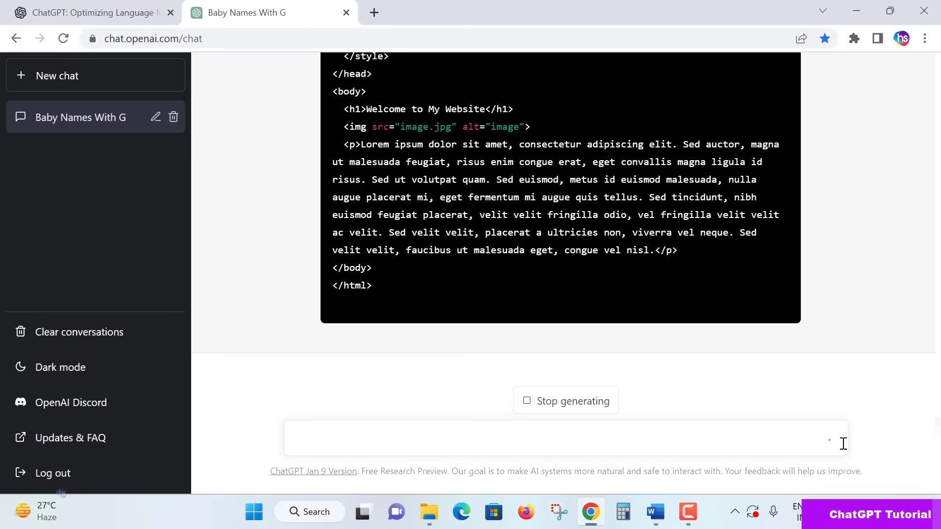
Step: Copy the website's HTML and CSS code block, then scroll down to the finished CSS explanation
scroll(699, 282, up, 2)
scroll(676, 284, up, 5)
scroll(651, 290, up, 5)
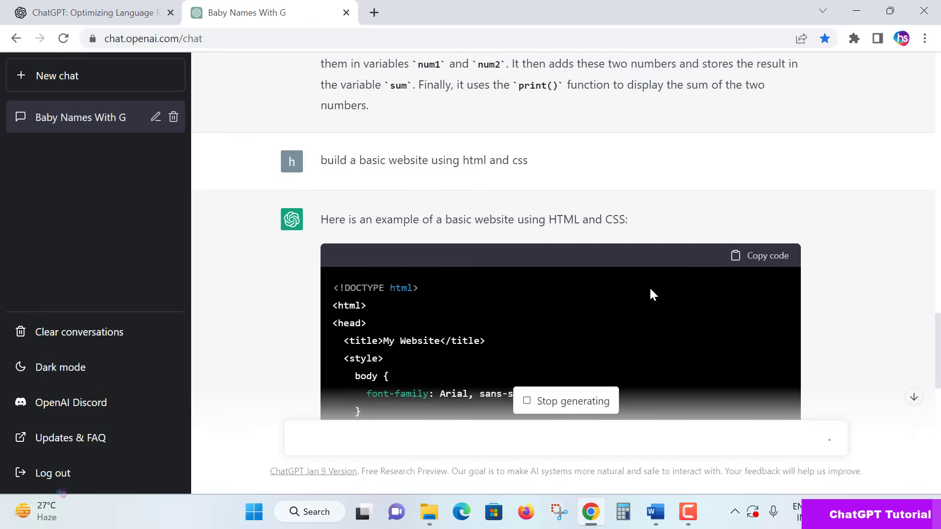
scroll(637, 293, down, 3)
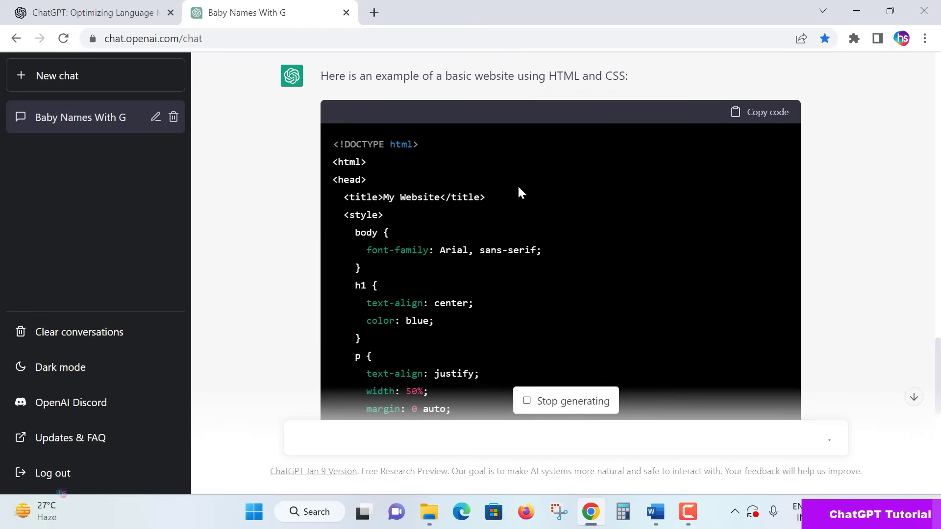
drag(373, 164, 366, 180)
click(771, 118)
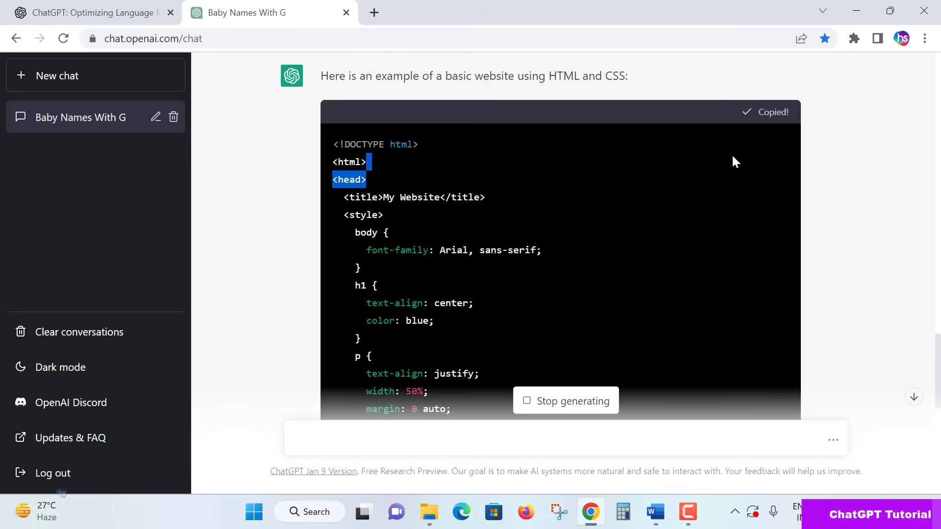
click(689, 193)
scroll(689, 195, down, 4)
scroll(690, 196, down, 6)
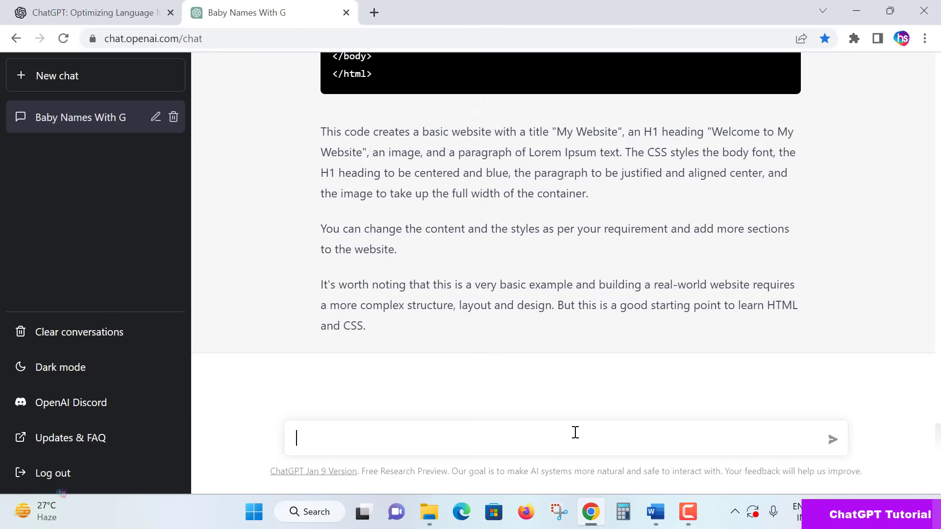
Step: Send the corrected prompt 'write a calculator program using javascript'
text(write a p)
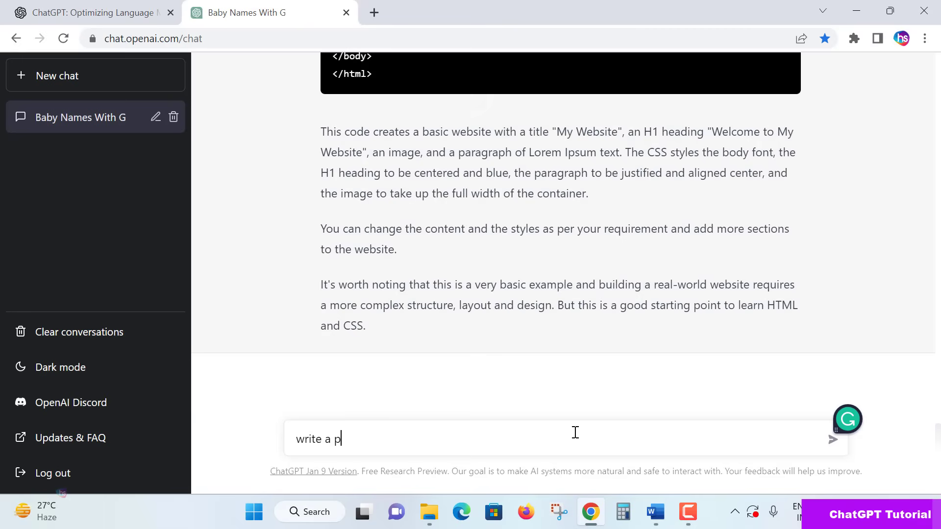
text(rogram us)
key(Left)
text(calc)
text(ulat)
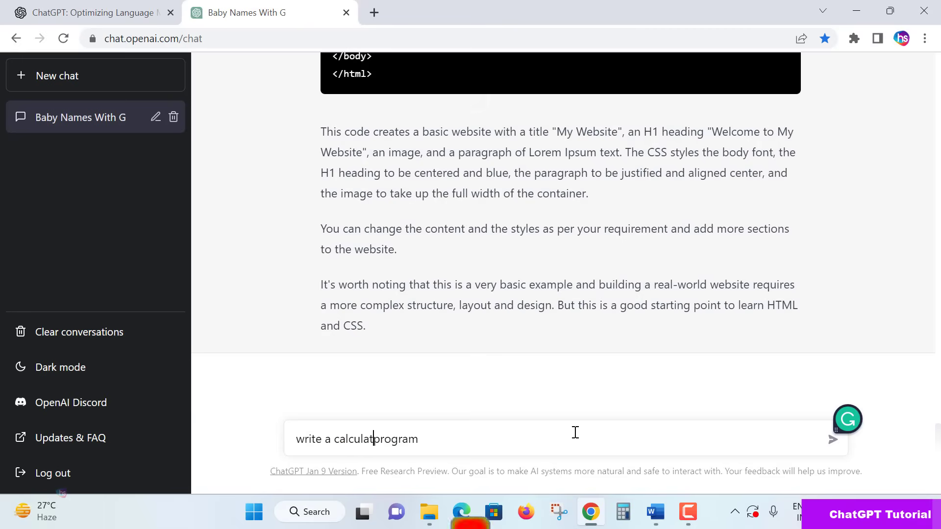
text(or pro)
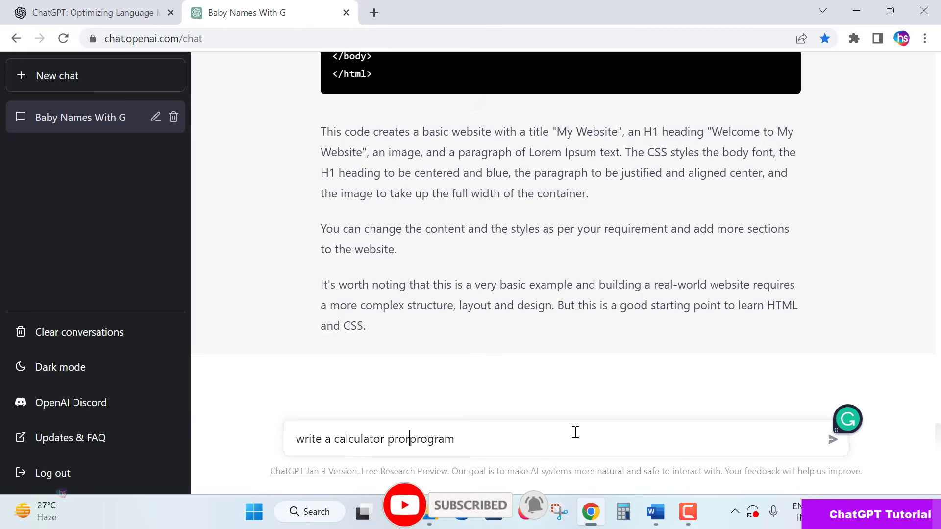
text(gram)
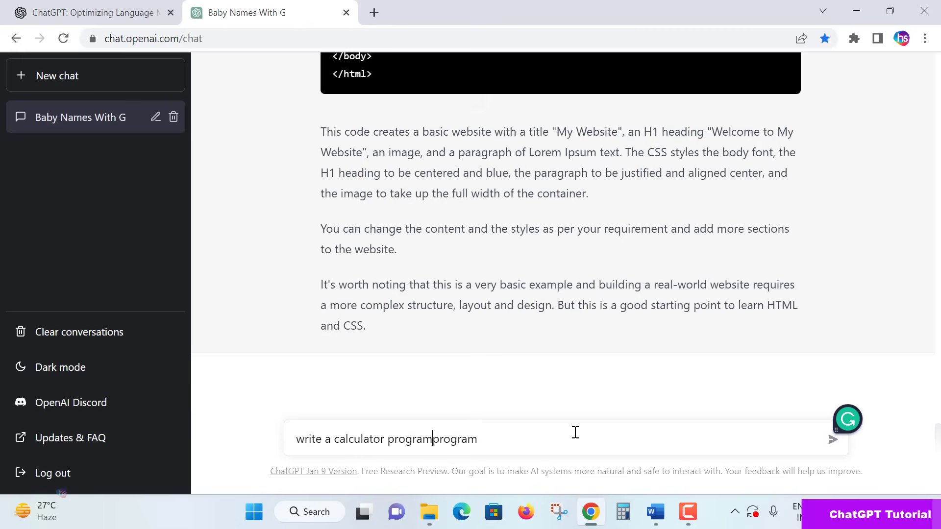
text( using )
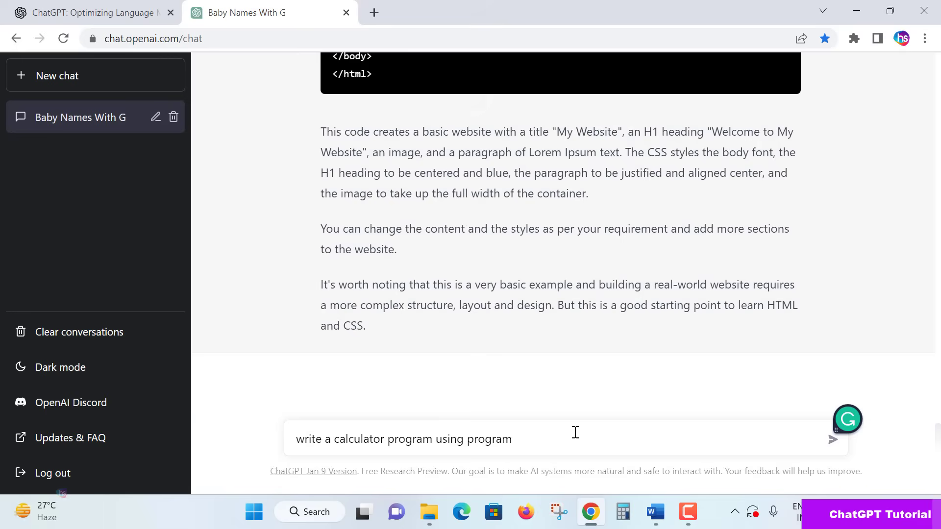
text(javas)
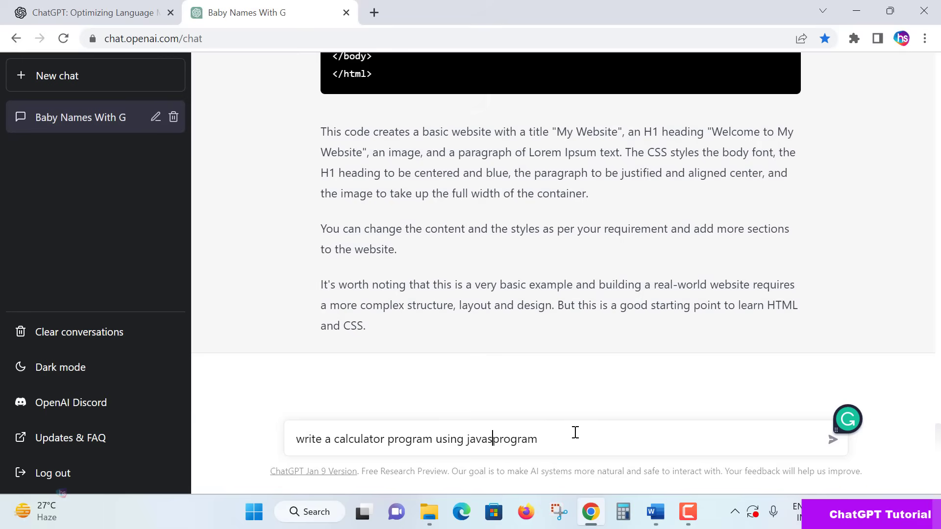
text(cript)
key(Delete)
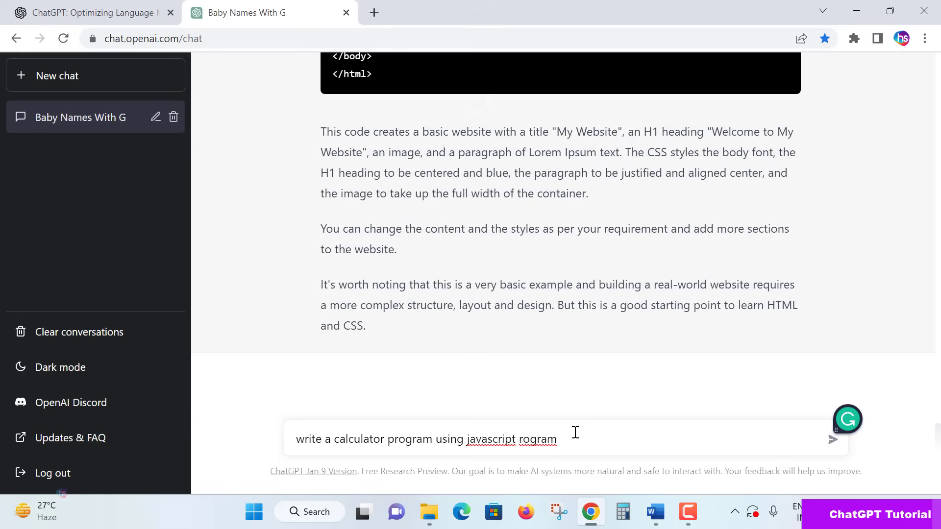
key(Delete)
key(Delete)
key(Delete)
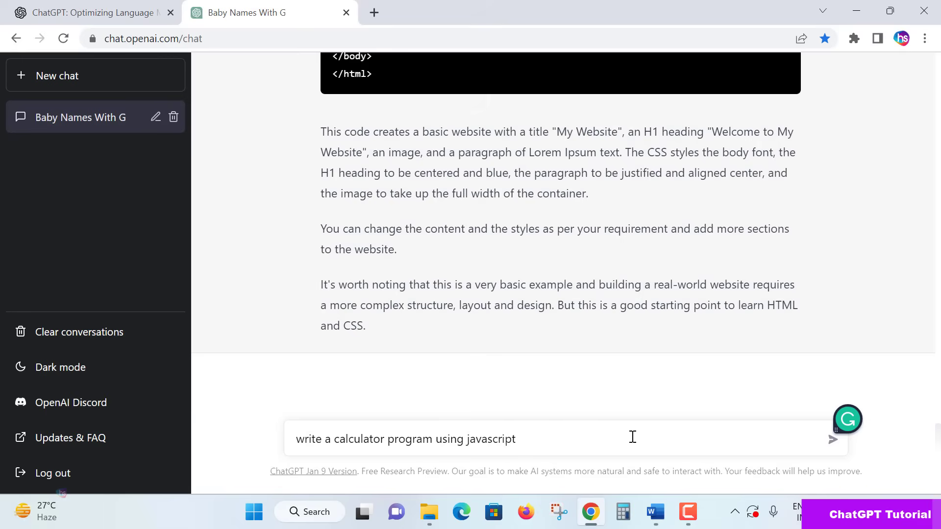
click(834, 443)
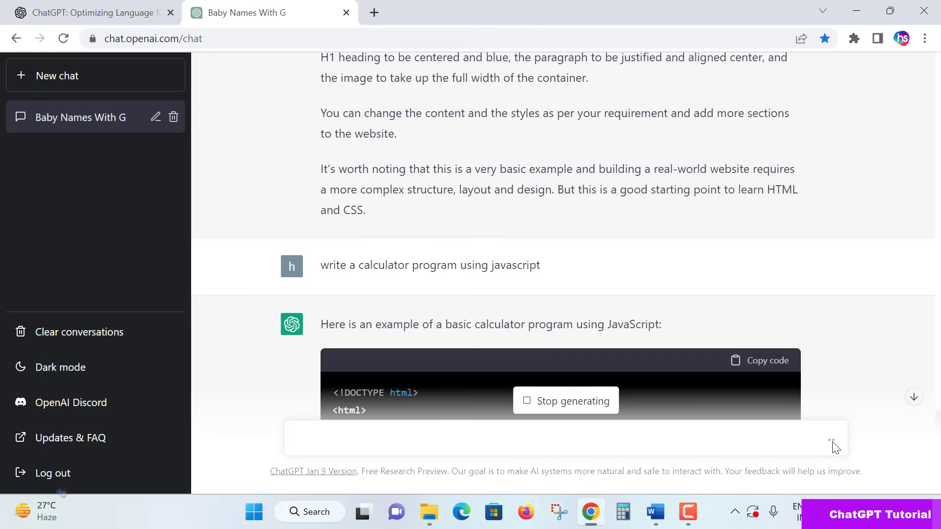
Step: Stop the calculator reply once its code reaches </html>, leaving the cursor in the message box
scroll(801, 314, down, 3)
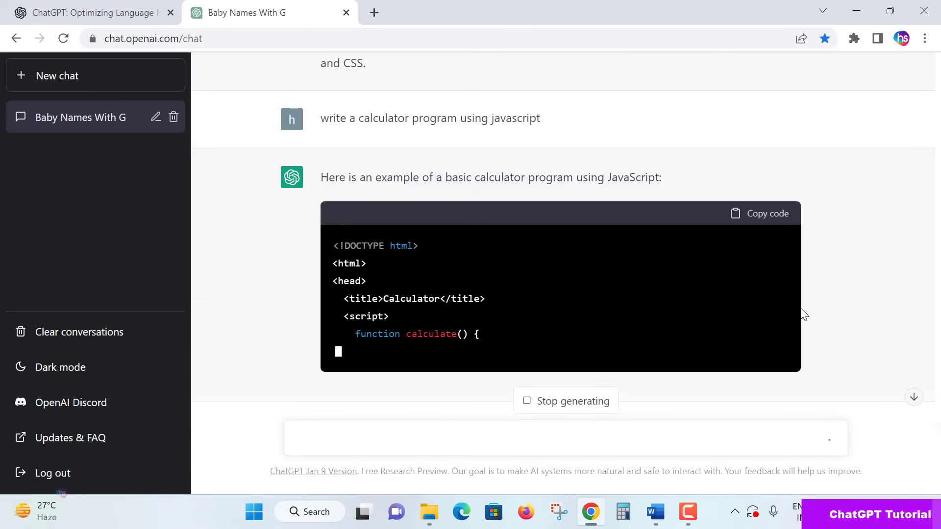
scroll(804, 315, down, 1)
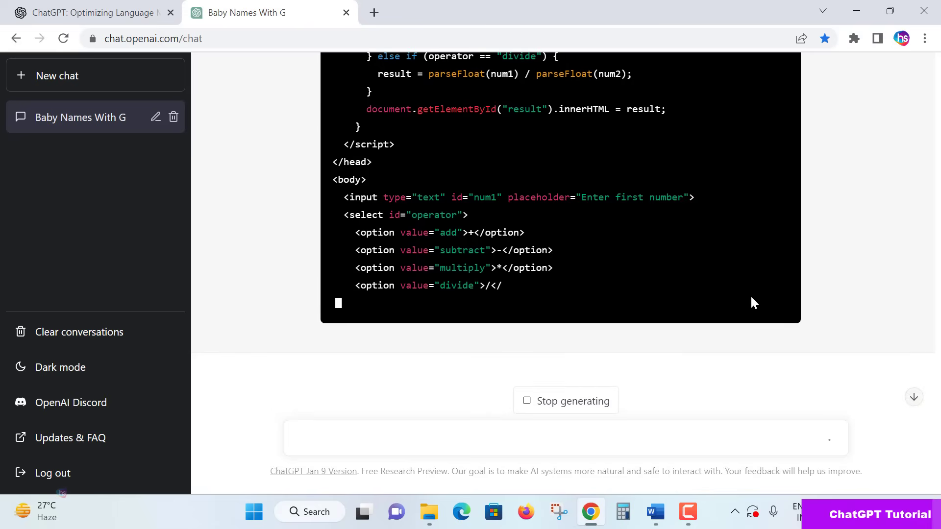
scroll(797, 261, up, 8)
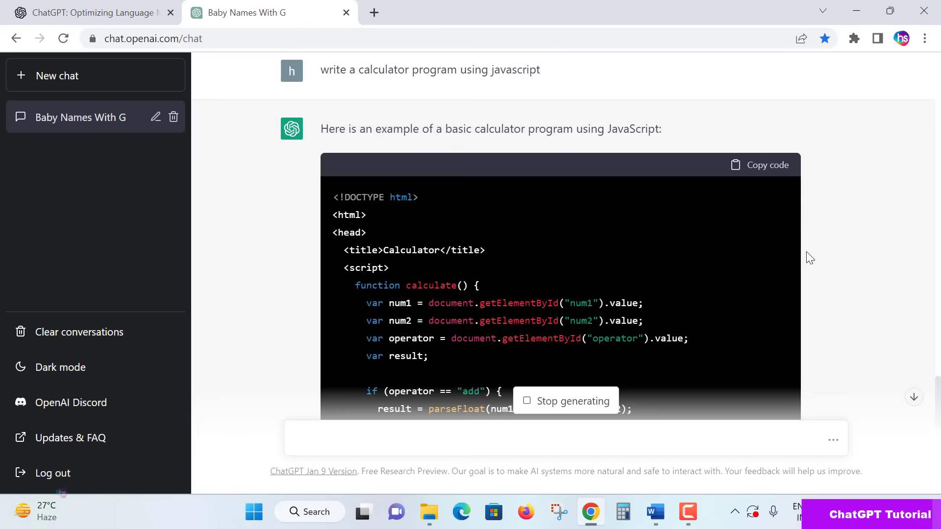
scroll(807, 249, down, 5)
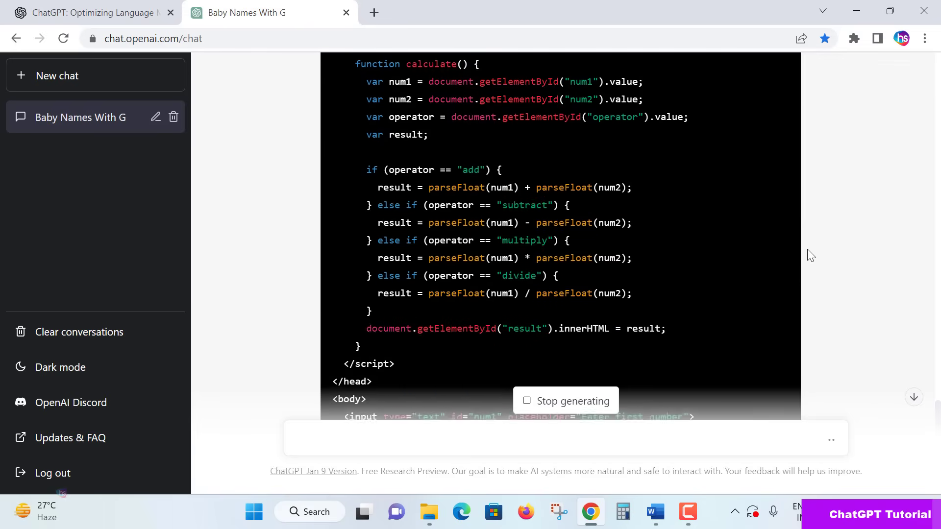
scroll(808, 249, down, 6)
click(557, 403)
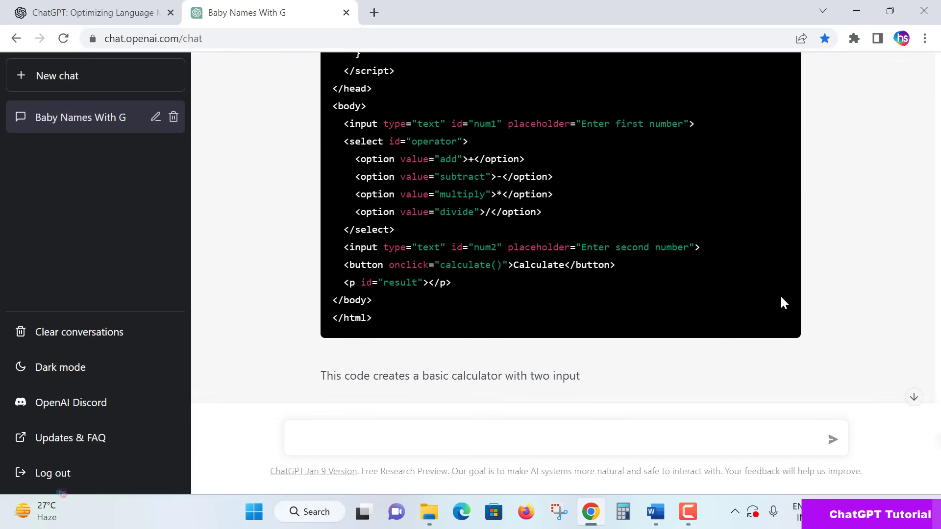
click(694, 438)
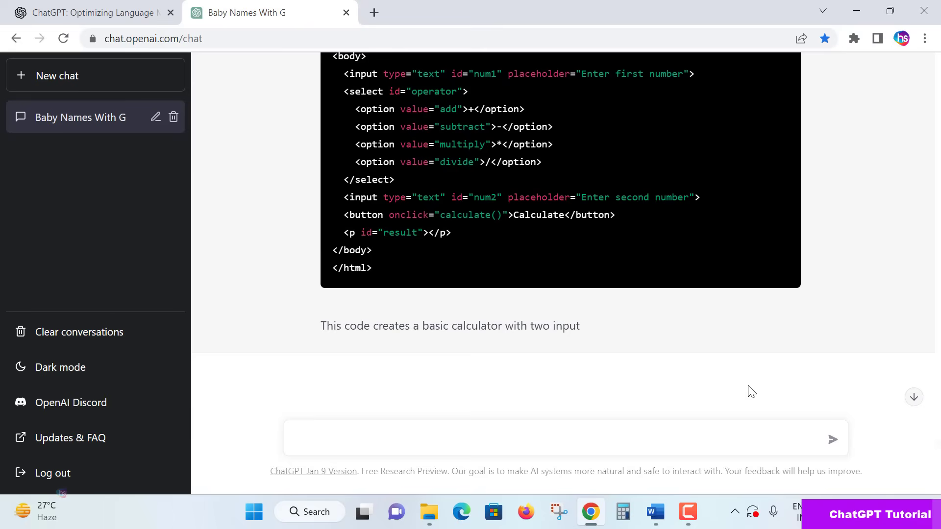
Step: Send the prompt 'write a inner join for orders and person tables sql query'
text(writea)
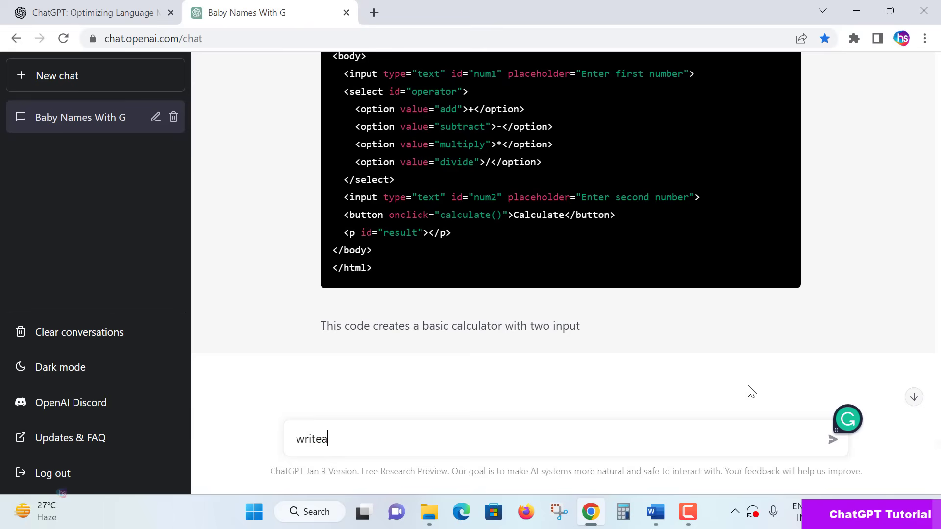
key(BackSpace)
text(a i)
text(nner jo)
text(in for ord)
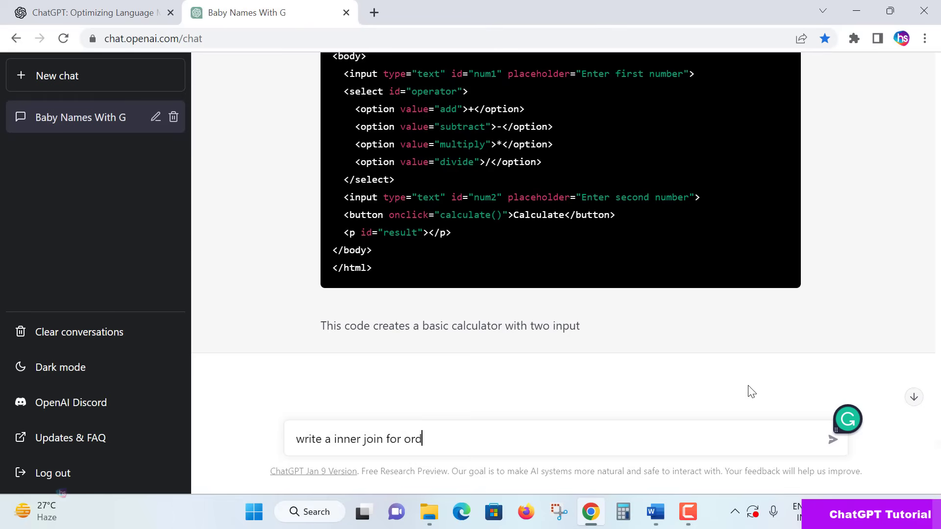
text(ers and per)
text(son tab)
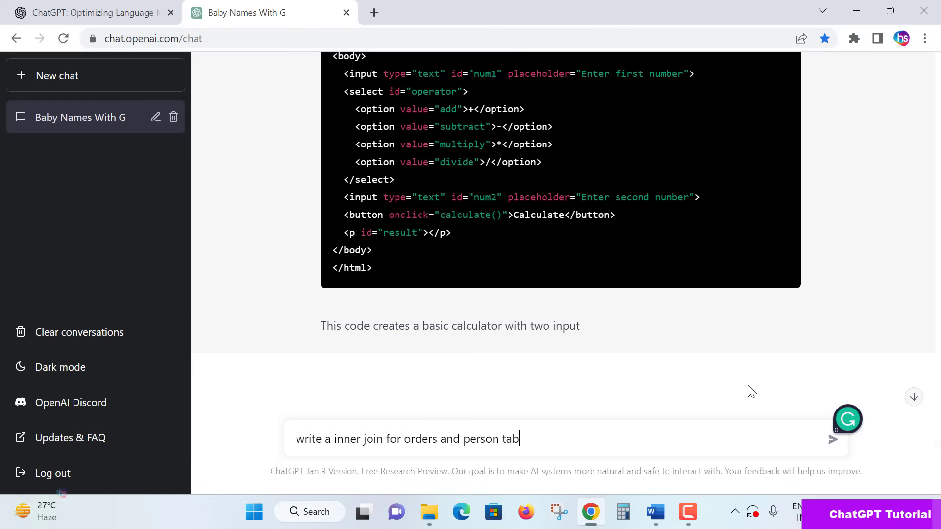
text(les sq)
text(l query)
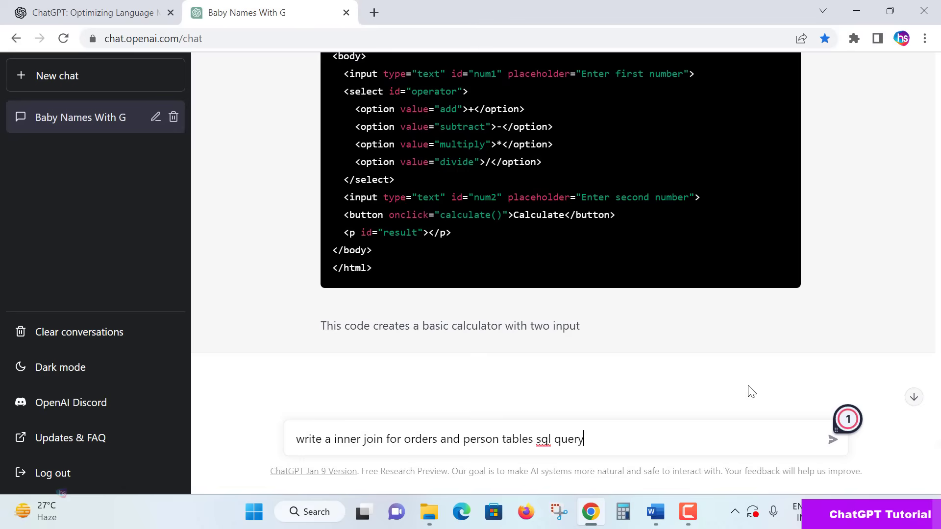
click(833, 442)
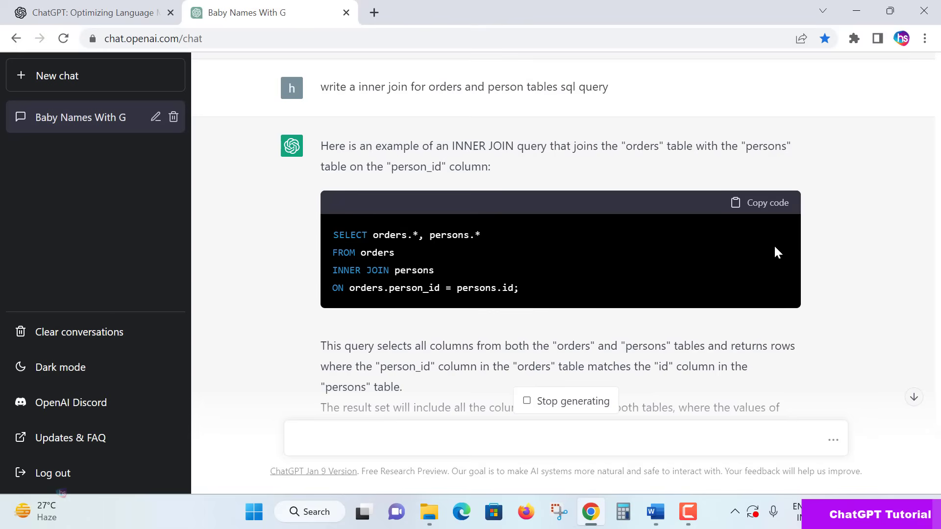
Step: Review the INNER JOIN query on person_id and its explanation of LEFT, RIGHT and FULL JOIN
mouse_move(556, 287)
mouse_down()
mouse_move(330, 245)
mouse_move(333, 231)
mouse_up()
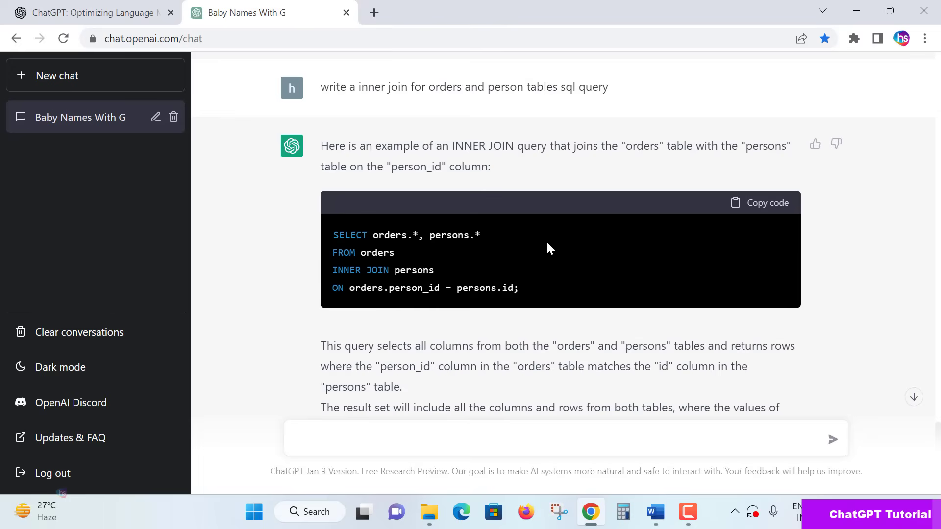
scroll(547, 244, down, 5)
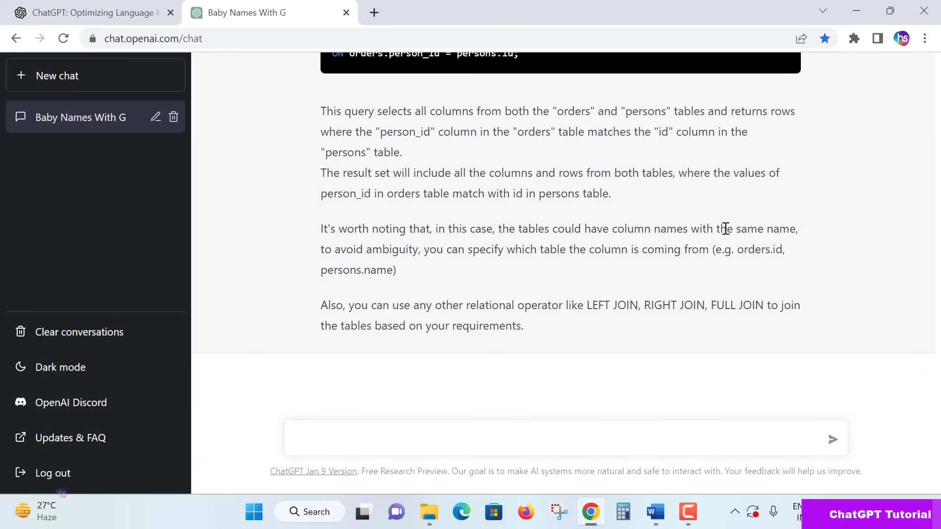
scroll(548, 230, up, 2)
drag(481, 185, 603, 269)
click(667, 268)
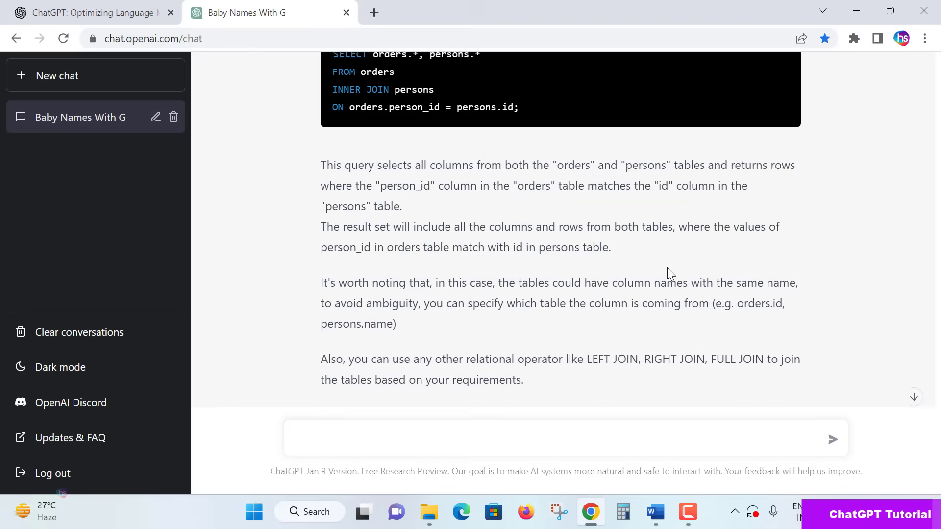
scroll(667, 268, down, 1)
double_click(595, 305)
click(686, 309)
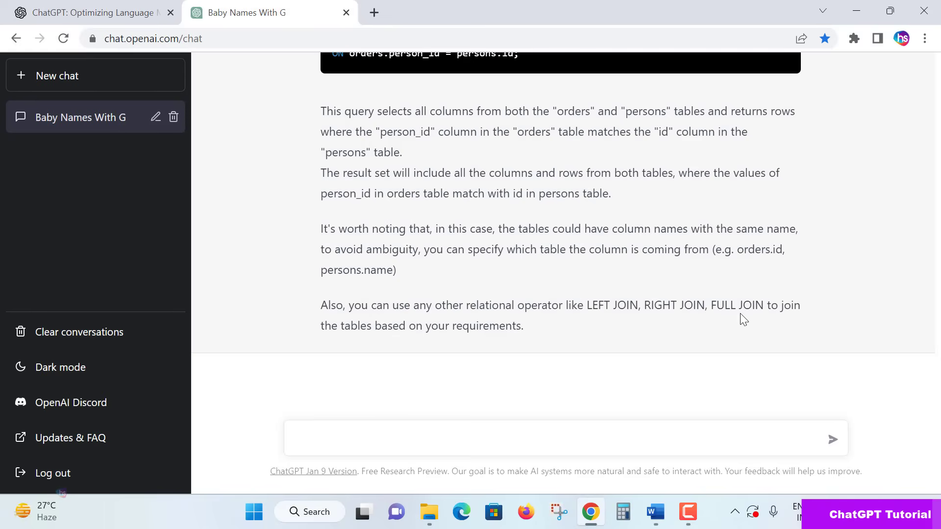
scroll(832, 298, up, 1)
scroll(831, 298, up, 4)
scroll(831, 298, down, 5)
Step: Send the question 'what is inner join in sql' and wait for the syntax explanation
click(490, 428)
text(what is inner join in sql)
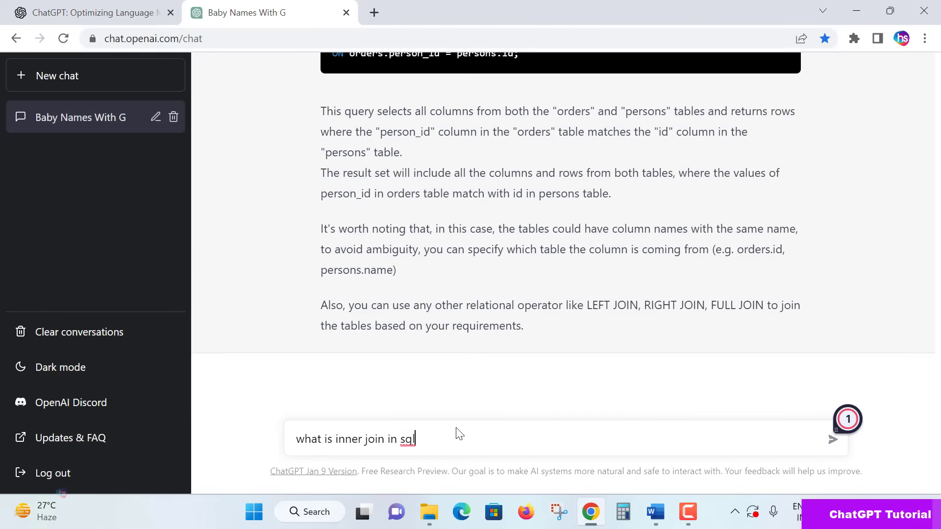
click(833, 440)
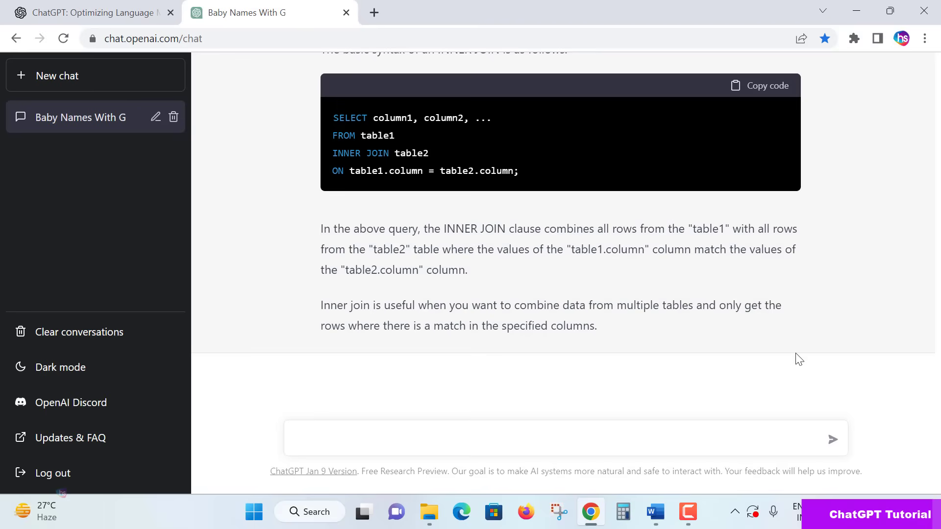
Step: Scroll up to the start of the chat, showing the five G baby names and the leave letter
scroll(791, 340, up, 5)
scroll(792, 340, up, 10)
scroll(791, 339, up, 10)
scroll(792, 341, up, 10)
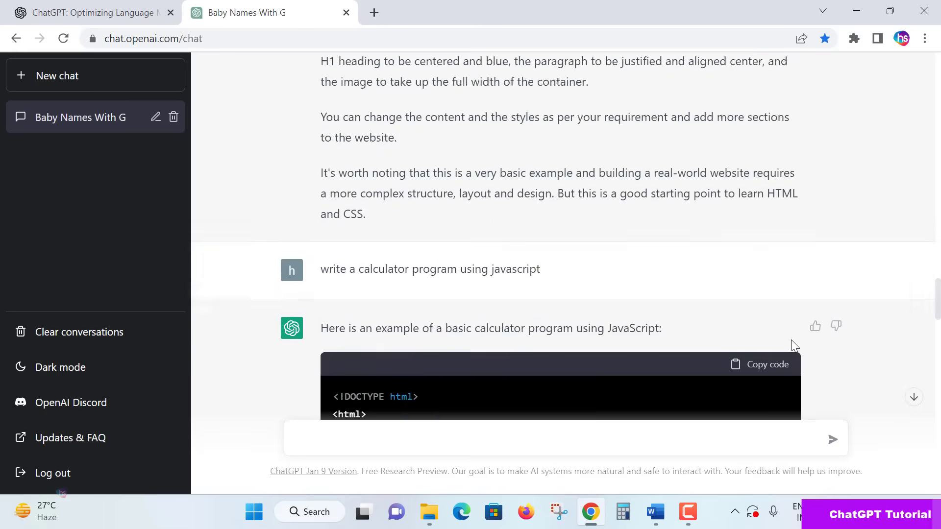
scroll(792, 341, up, 10)
scroll(792, 341, up, 10)
scroll(792, 341, up, 10)
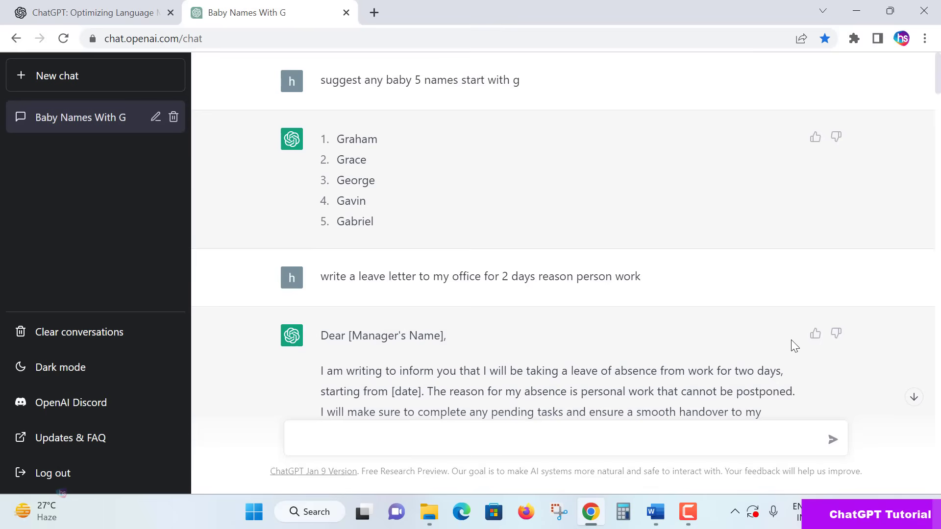